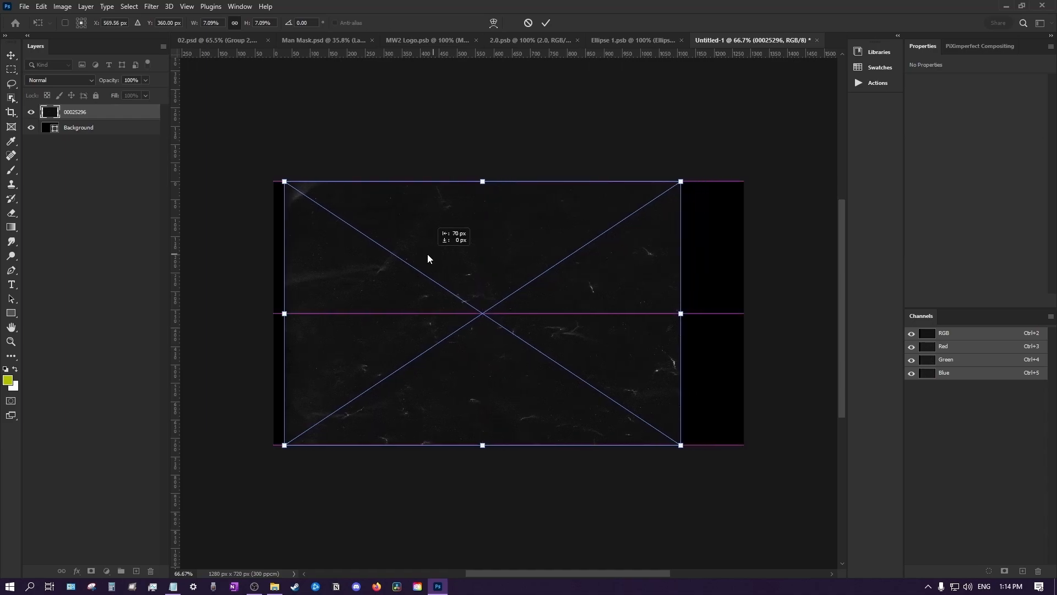
Enlarge and position the placed texture image so it covers the whole canvas.
drag(670, 445, 733, 494)
drag(588, 383, 585, 358)
click(546, 23)
Rename the placed image layer as Texture.
double_click(74, 114)
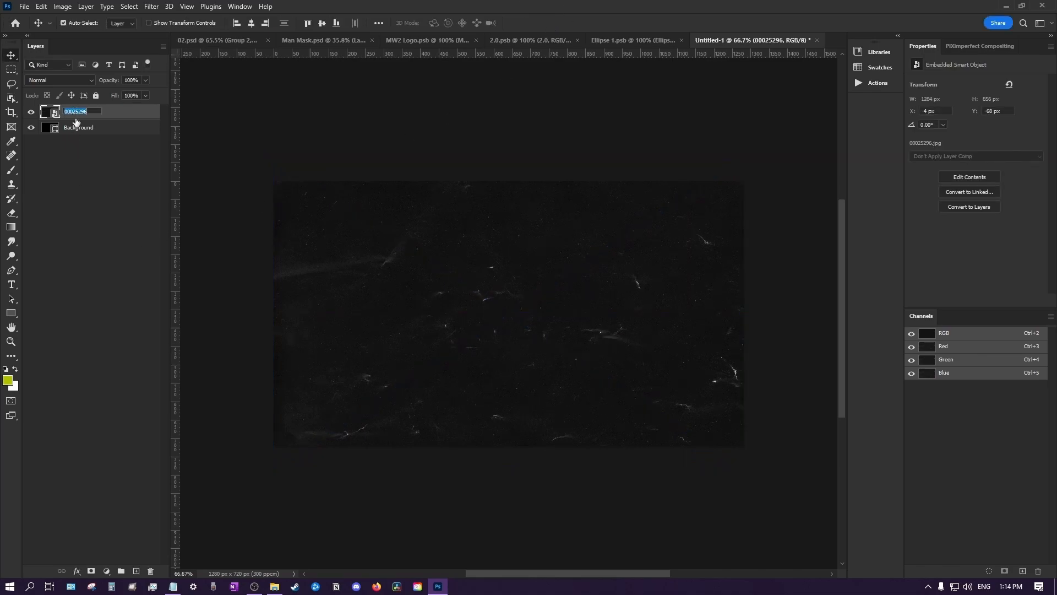
text(Texture)
key(Return)
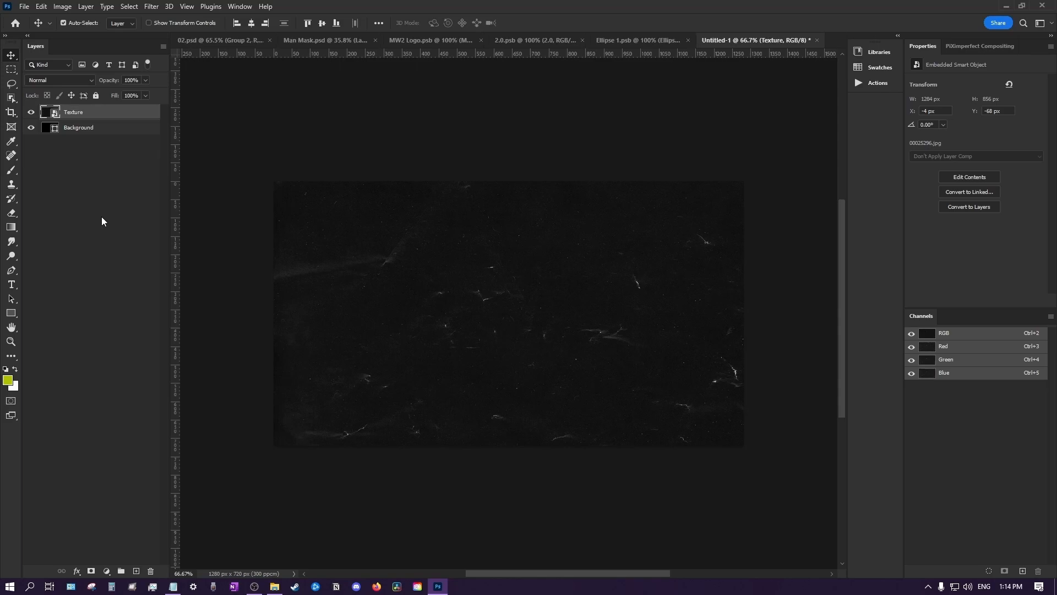
Add a colorized Hue/Saturation adjustment above the Texture layer with hue 192, saturation 81 and lightness +2.
click(106, 571)
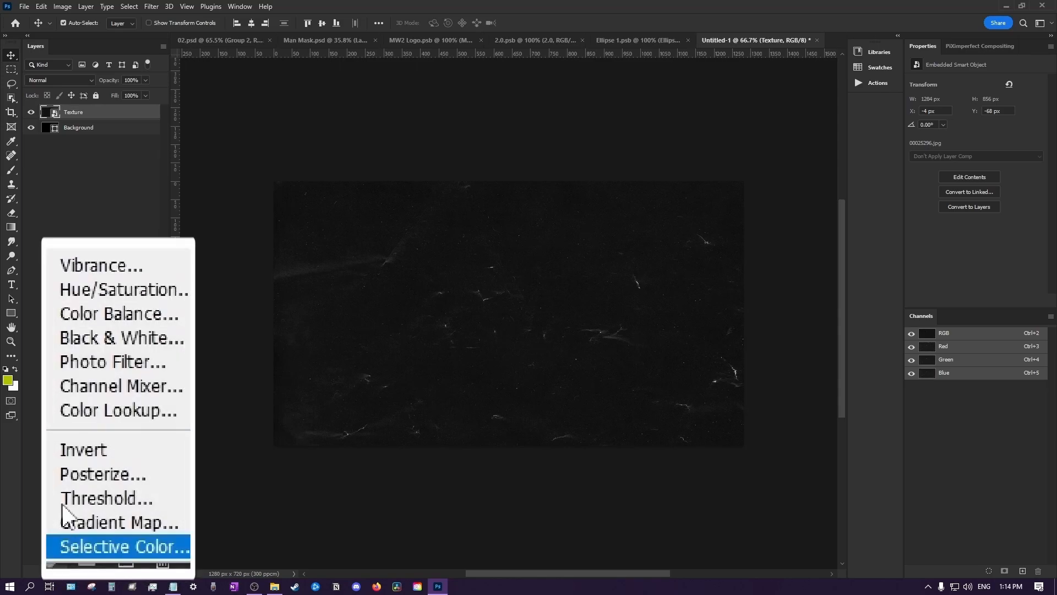
click(119, 290)
click(967, 183)
drag(945, 147, 979, 166)
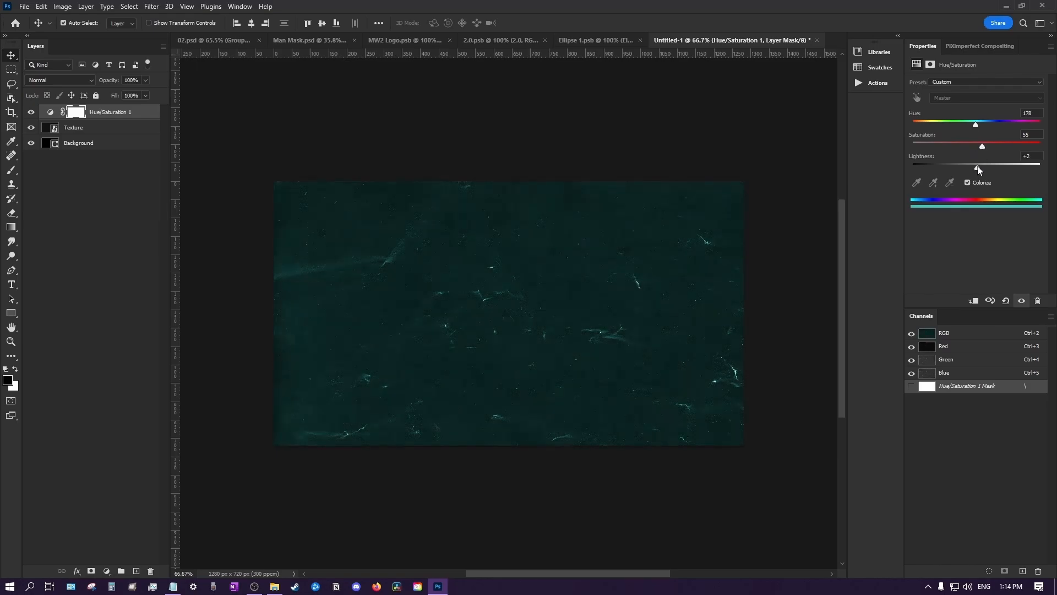
drag(977, 125, 1009, 152)
drag(945, 165, 968, 166)
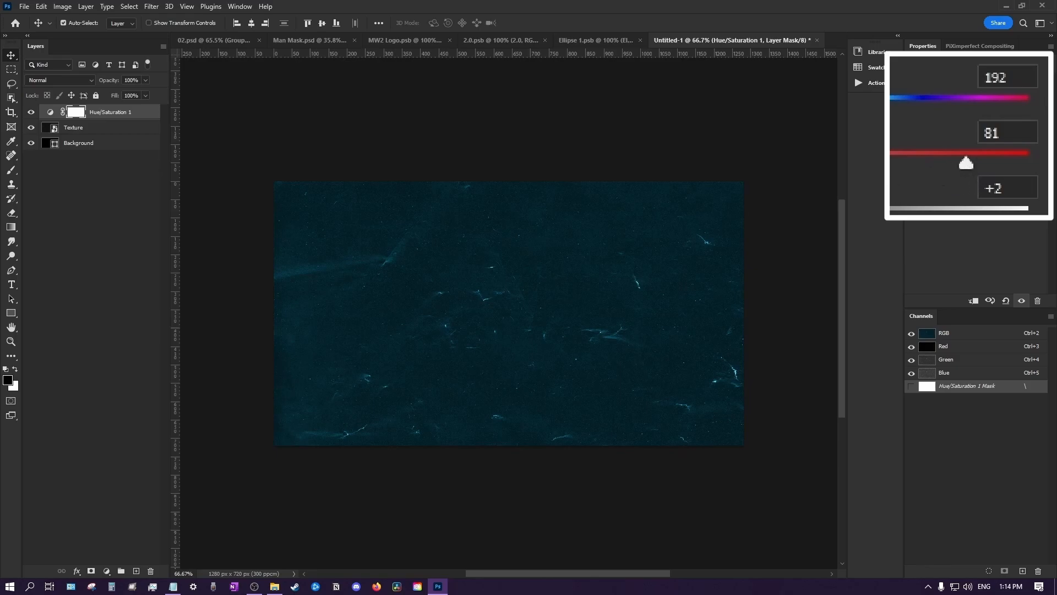
Clip the Hue/Saturation adjustment to the Texture layer below it.
click(119, 128)
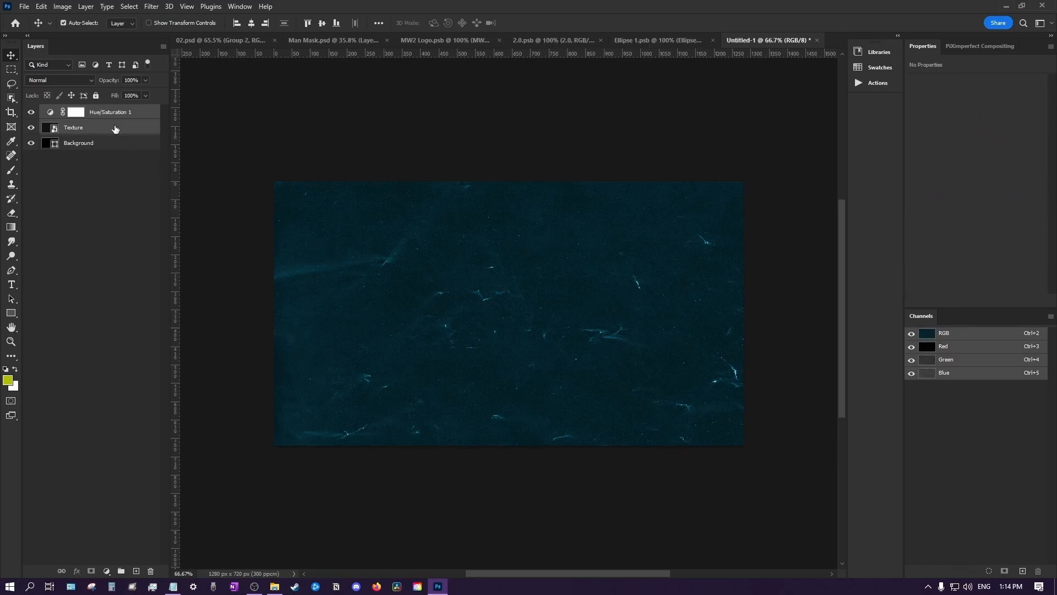
click(113, 161)
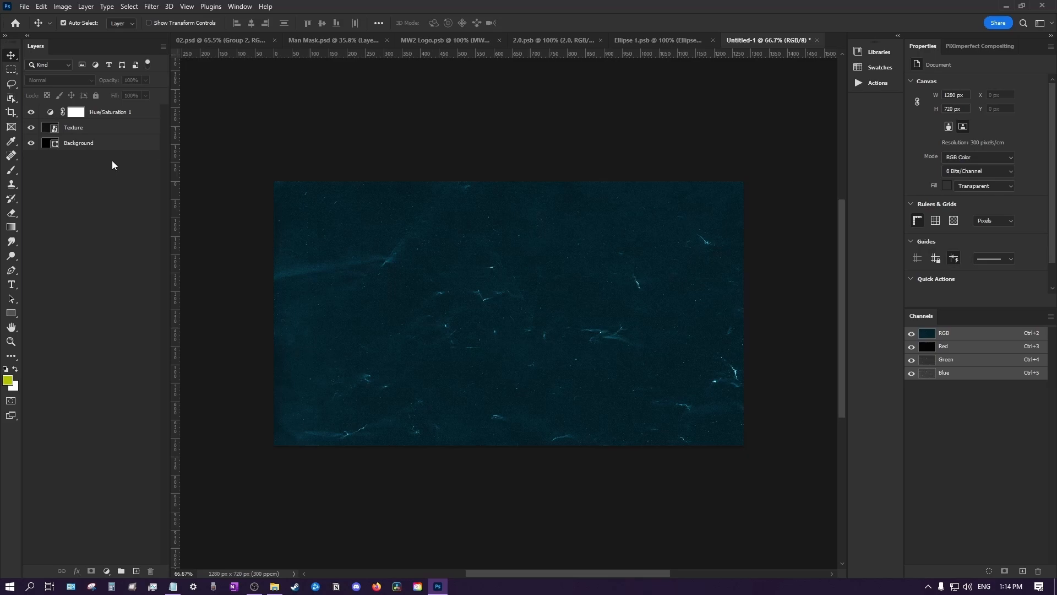
alt+click(90, 116)
right_click(97, 108)
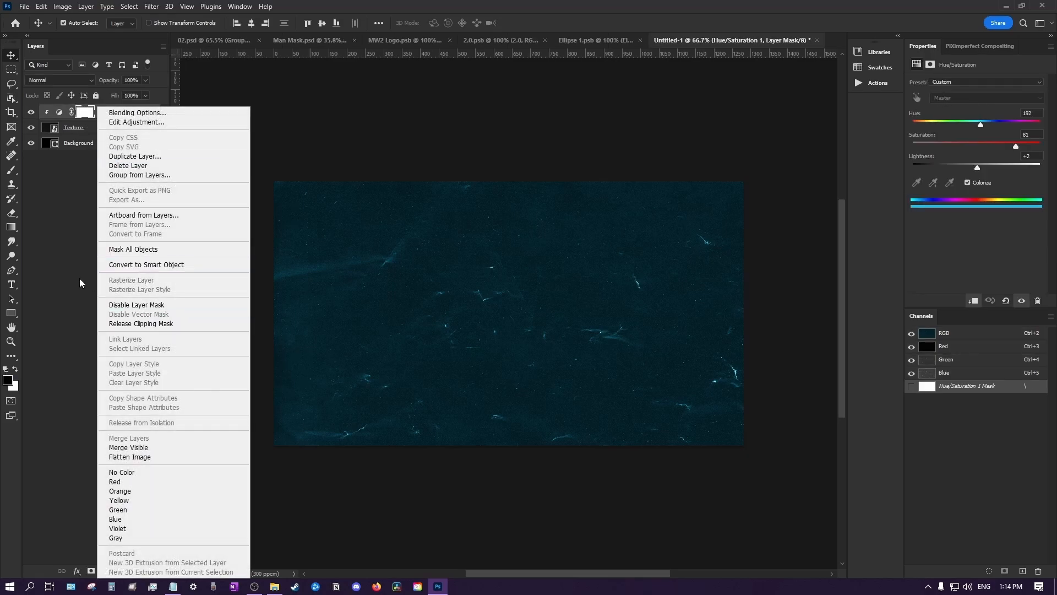
click(73, 168)
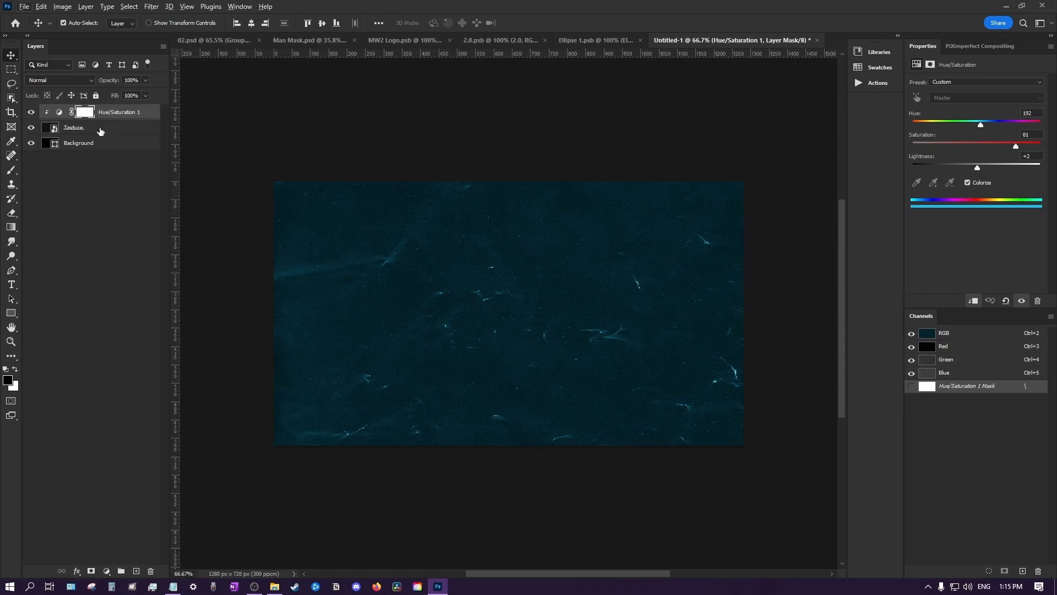
shift+click(100, 129)
click(90, 187)
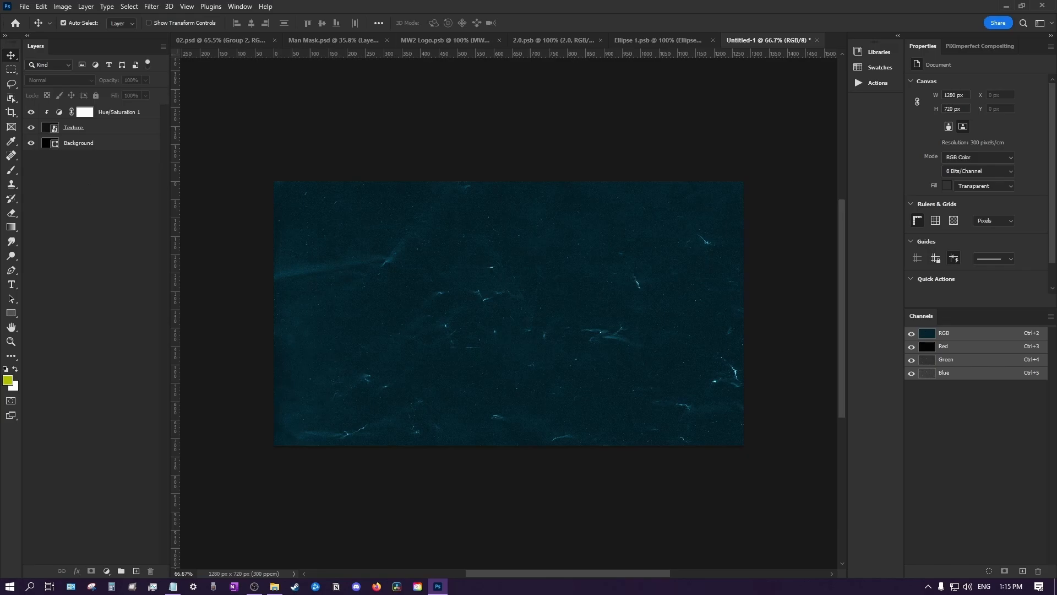
Add a Solid Color fill layer on top of the stack with the colour 0167ad.
click(107, 570)
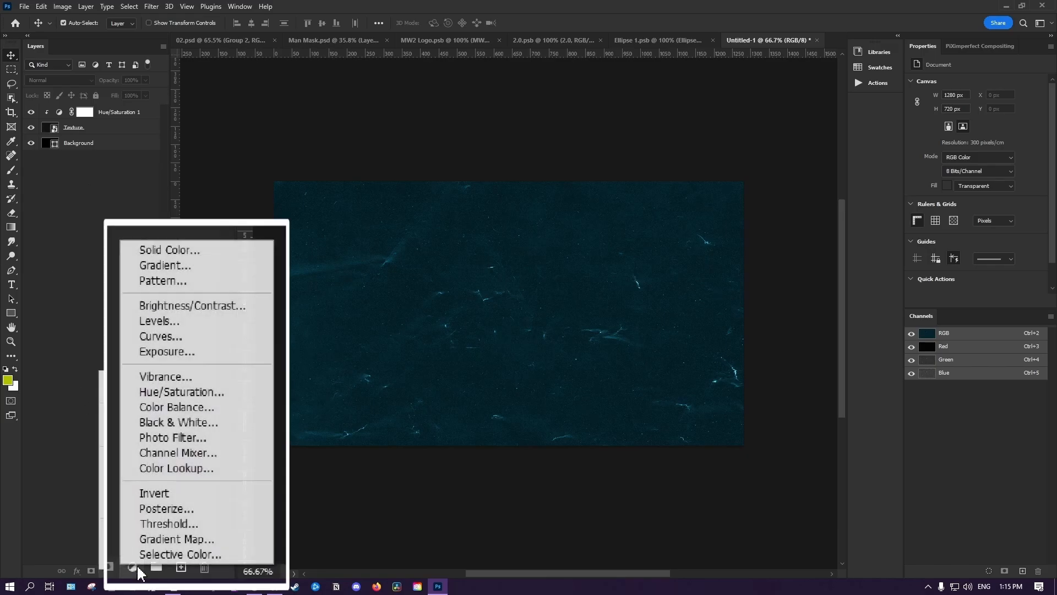
click(138, 374)
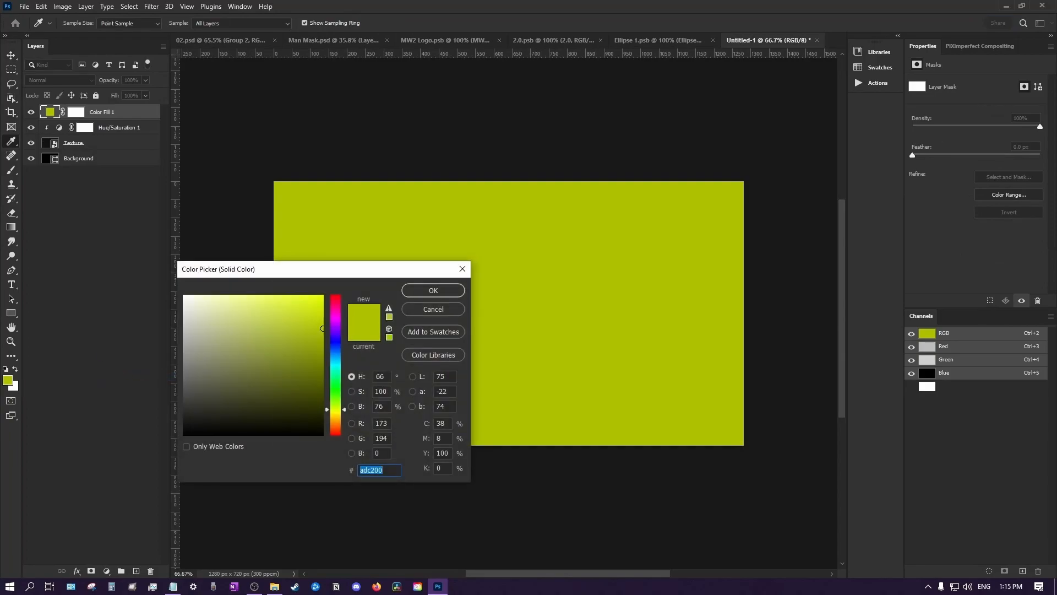
key(alt+Tab)
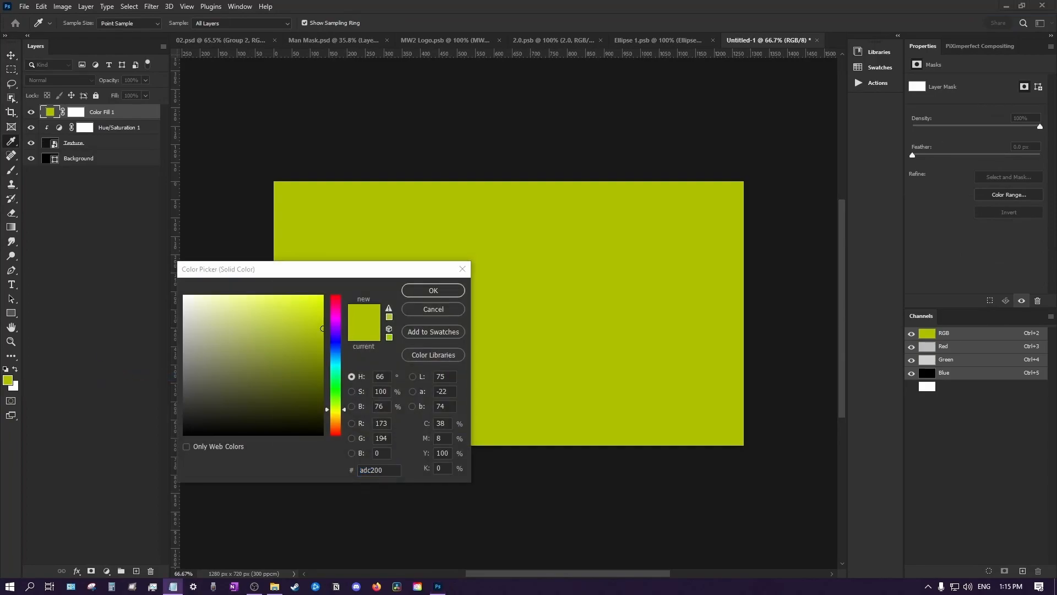
key(alt+Tab)
text(0167ad)
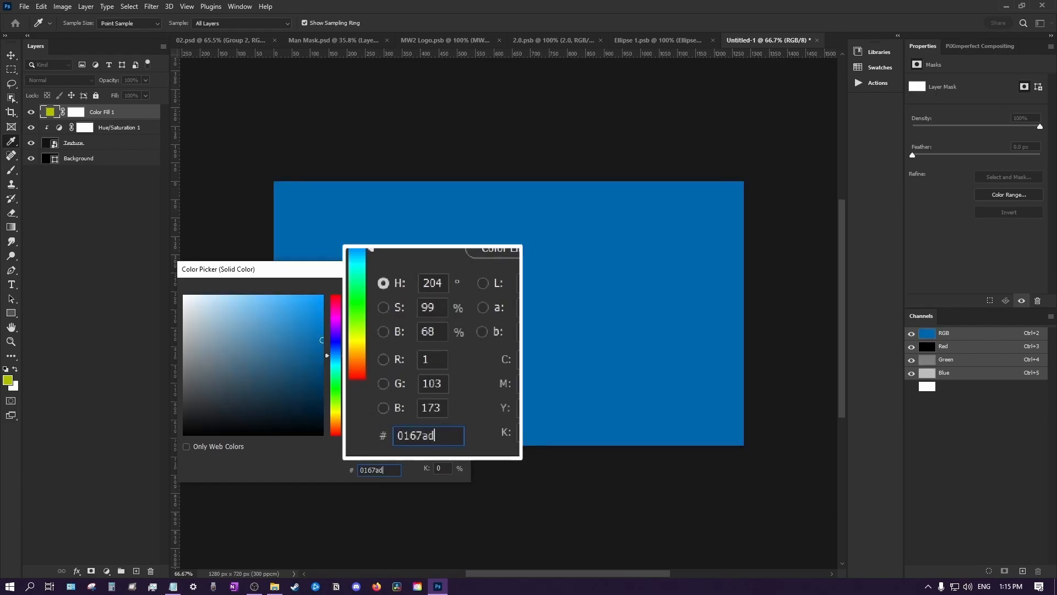
key(Return)
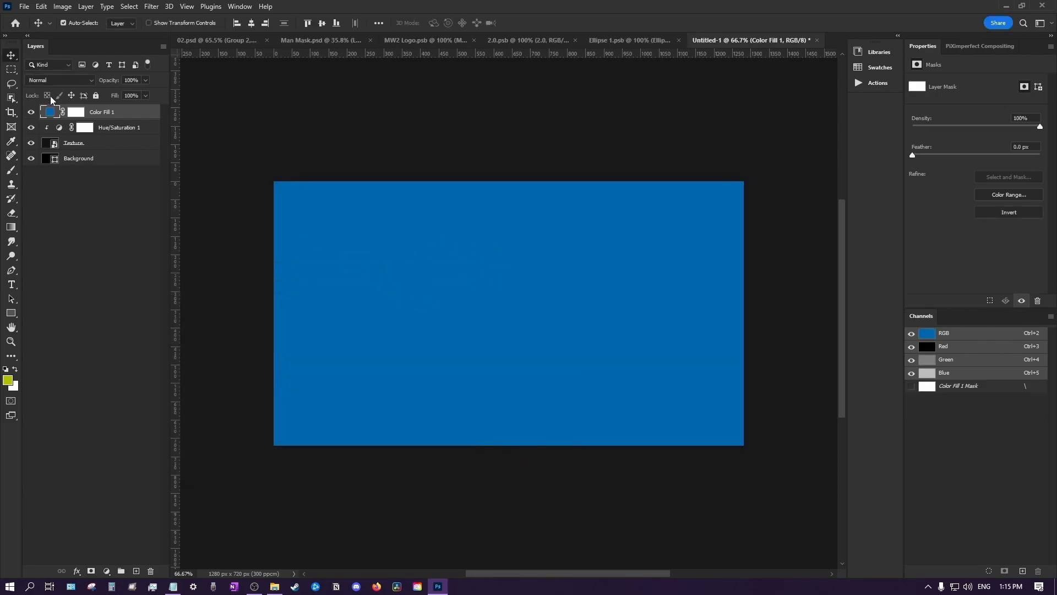
Set the colour fill layer to Color Dodge blending at 86% opacity and clip it to the layers below.
click(60, 80)
click(51, 182)
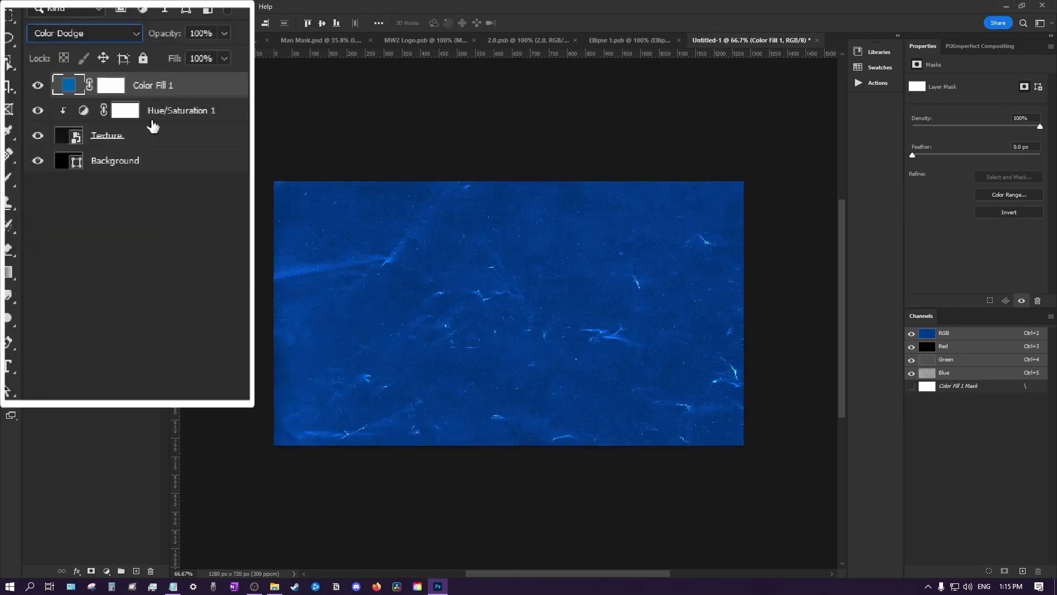
click(184, 36)
text(86)
key(Return)
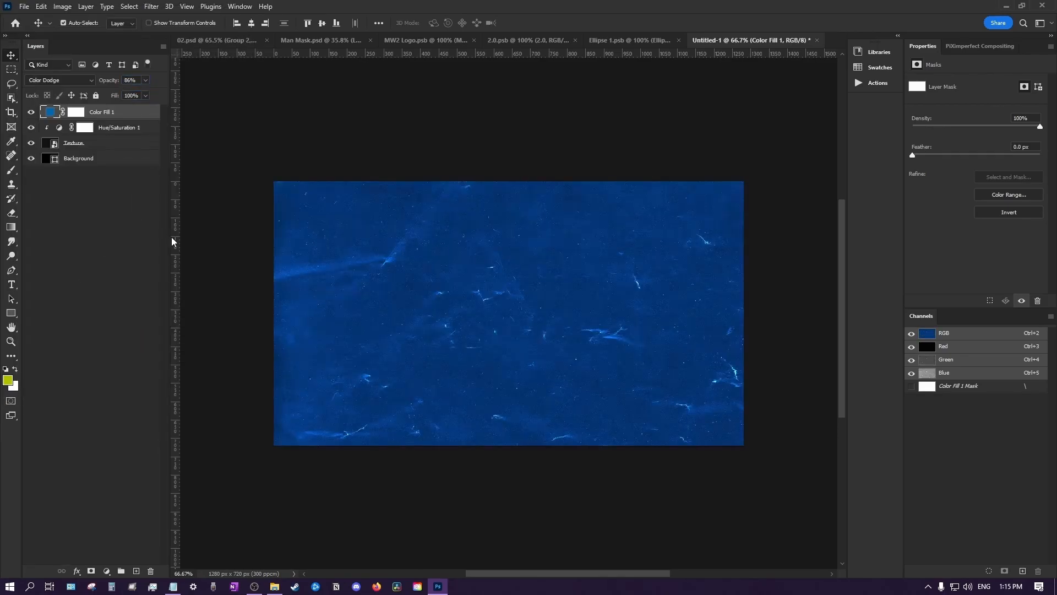
click(95, 233)
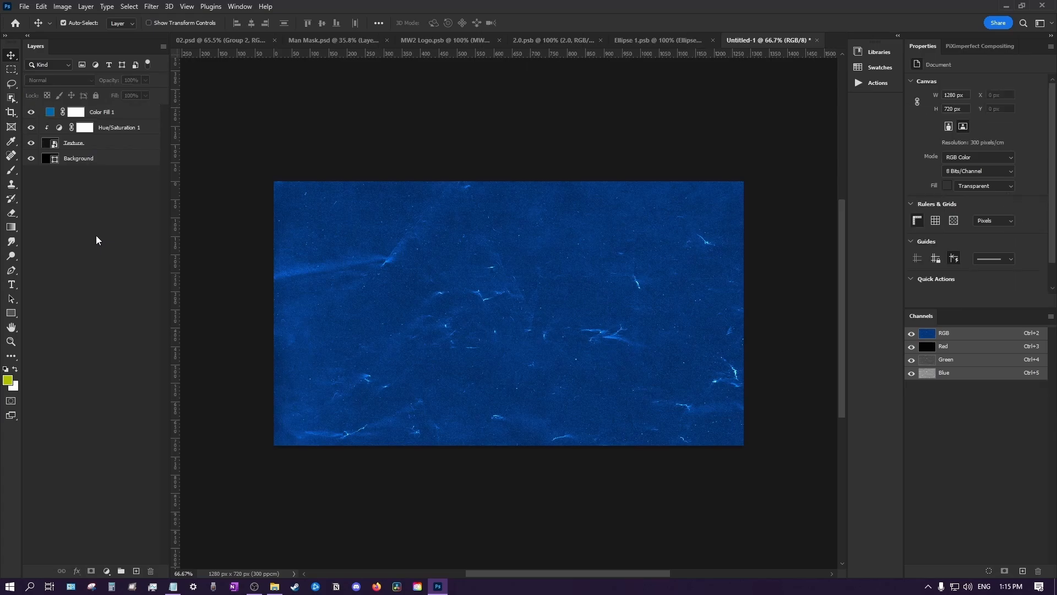
alt+click(114, 119)
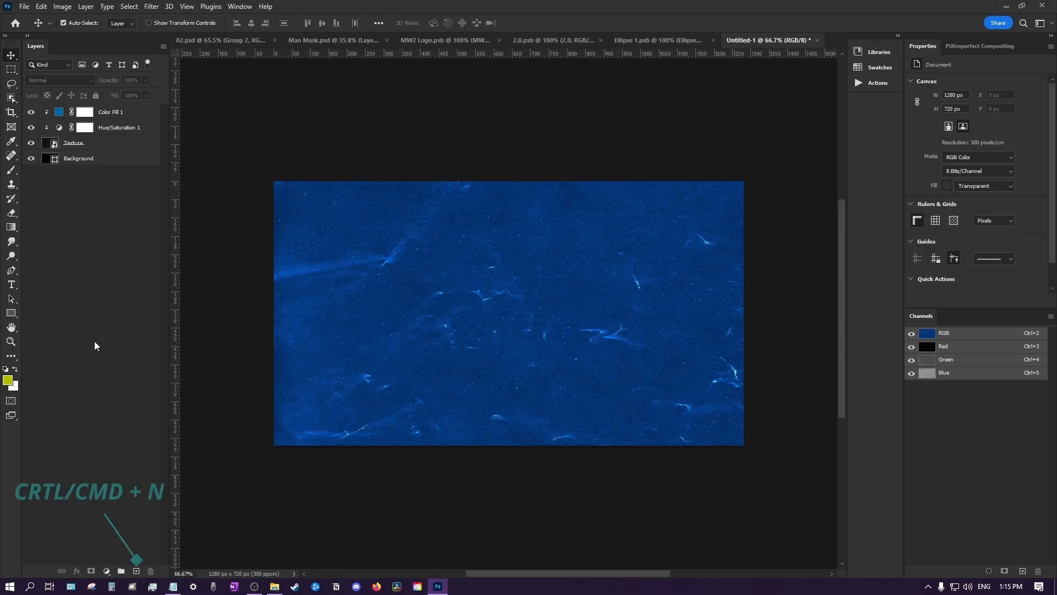
Create a new empty layer at the top of the stack and name it Splash.
key(ctrl+shift+alt+n)
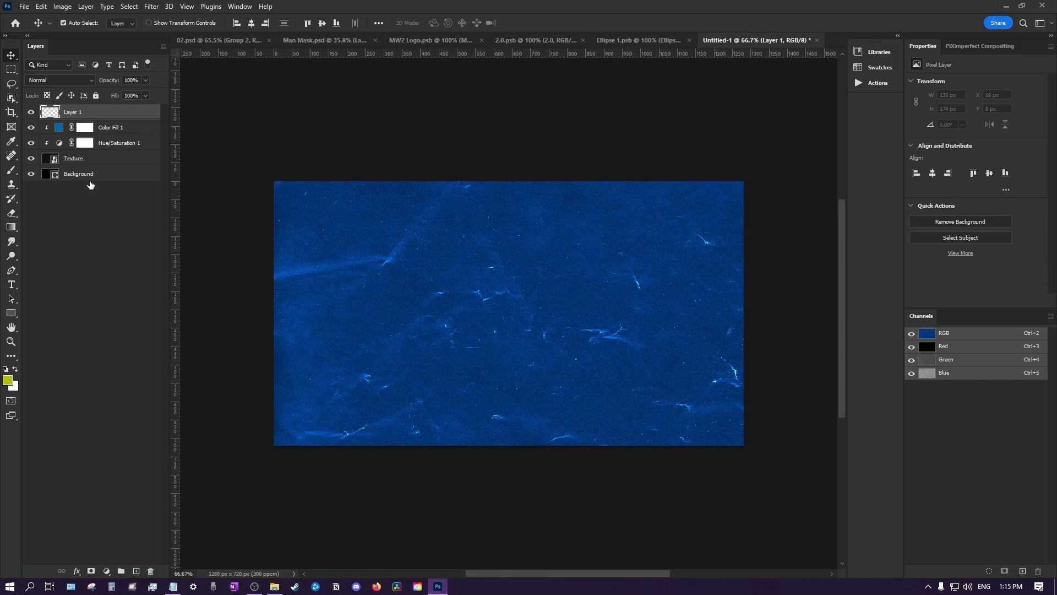
double_click(76, 112)
text(Splash)
key(Return)
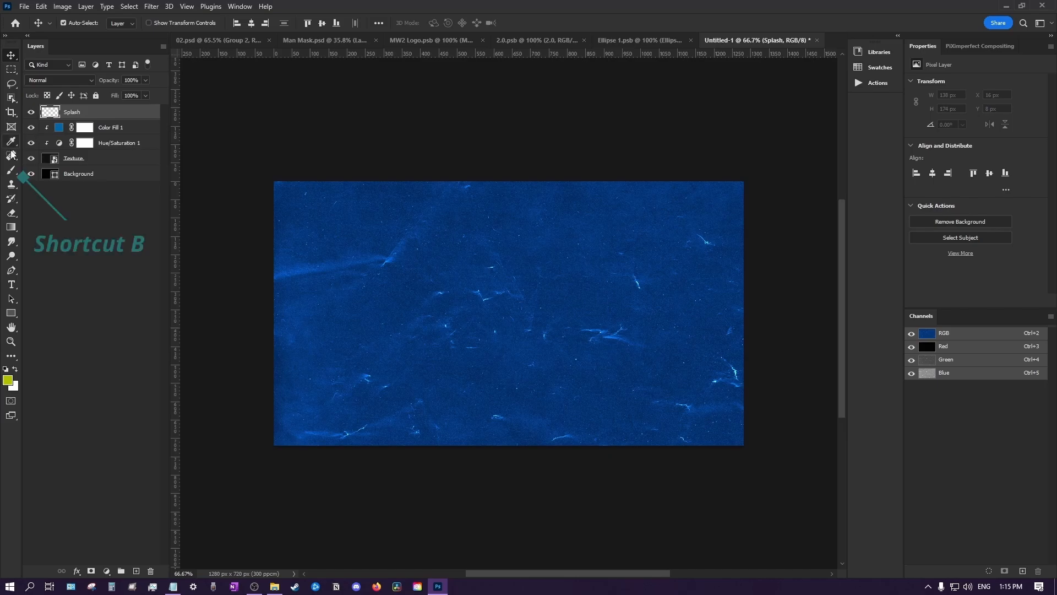
Choose the Powd 1 brush from the Free Powder Photoshop Brushes 16 set for the Brush tool.
key(b)
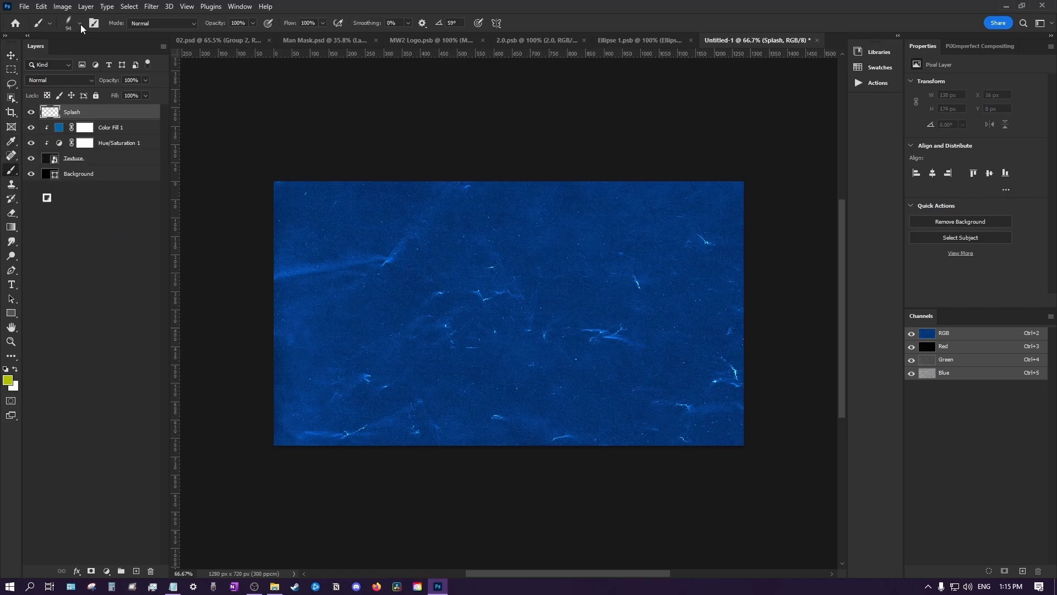
click(80, 23)
mouse_move(182, 184)
mouse_down()
mouse_move(208, 390)
mouse_move(184, 369)
mouse_move(183, 331)
mouse_up()
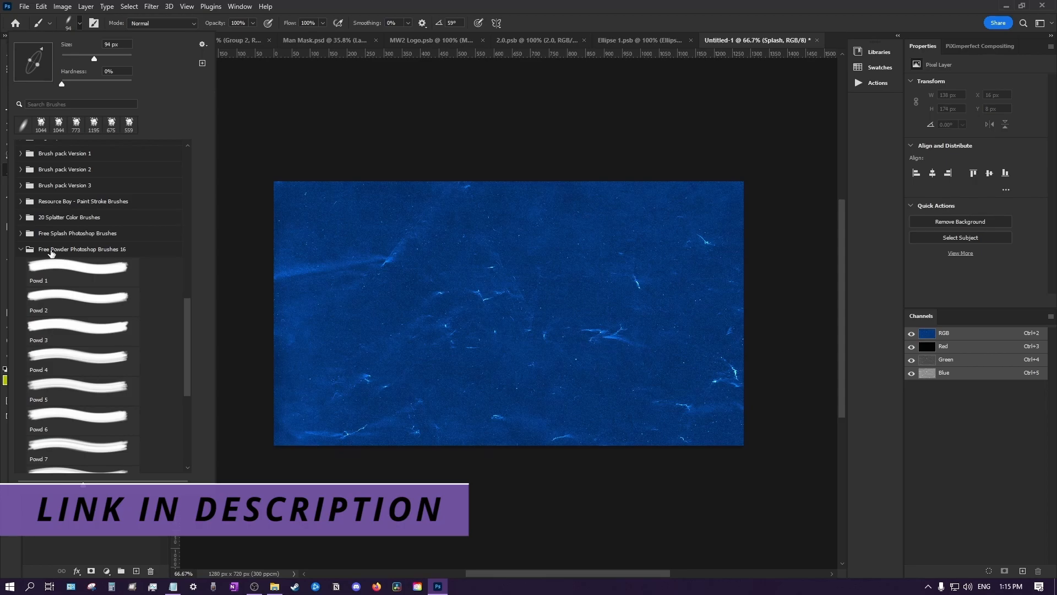
click(78, 268)
click(80, 23)
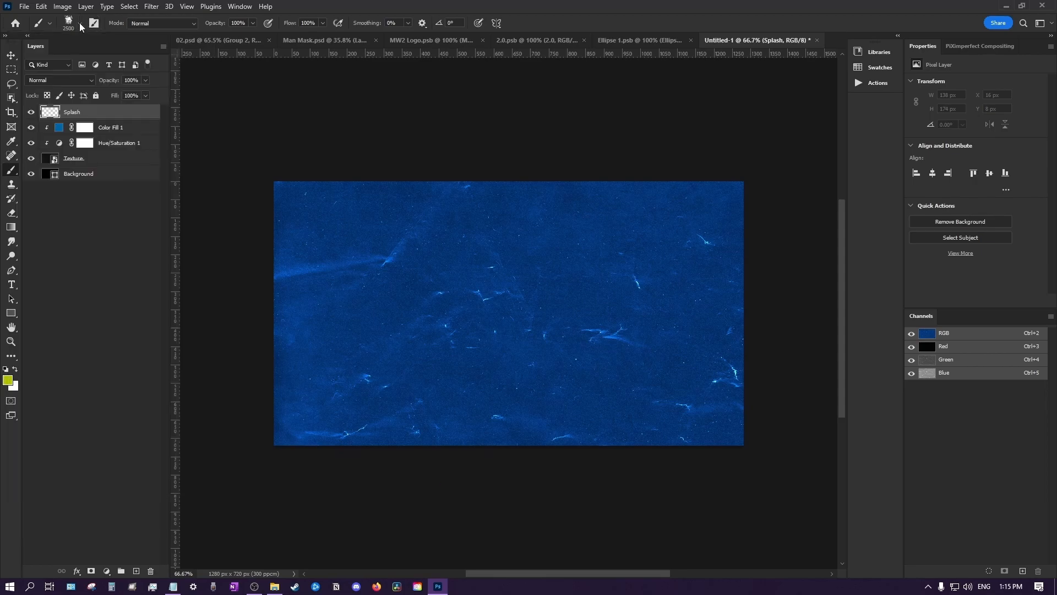
Set the foreground colour to 00deec.
click(8, 379)
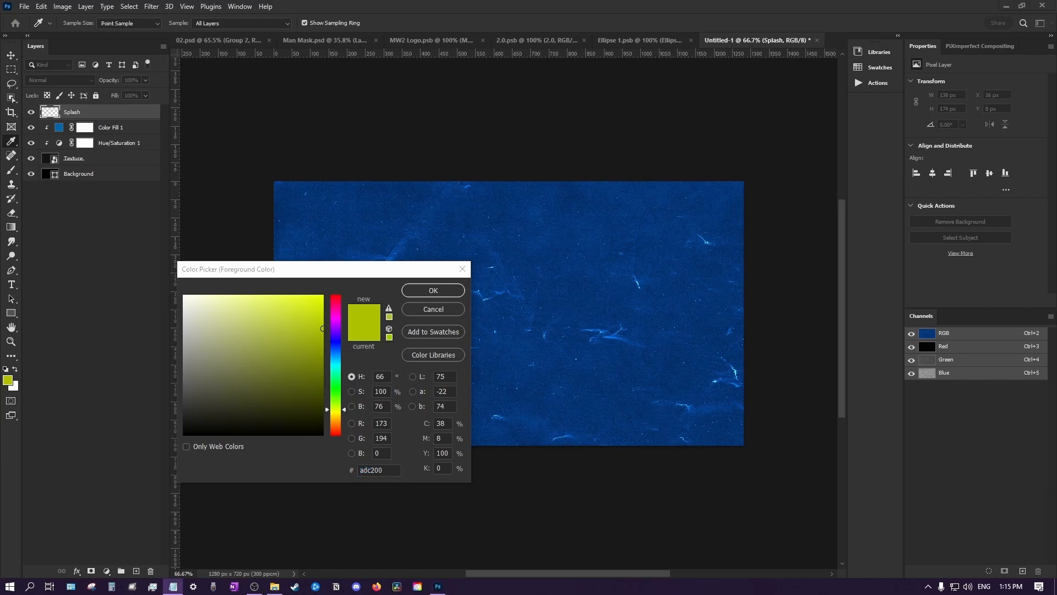
text(00deec)
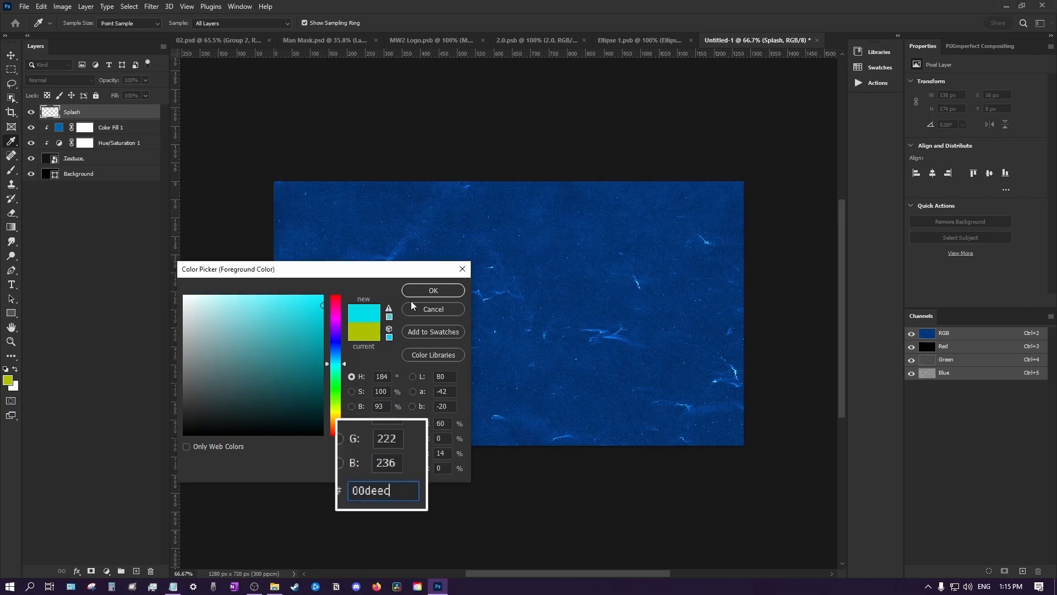
click(419, 293)
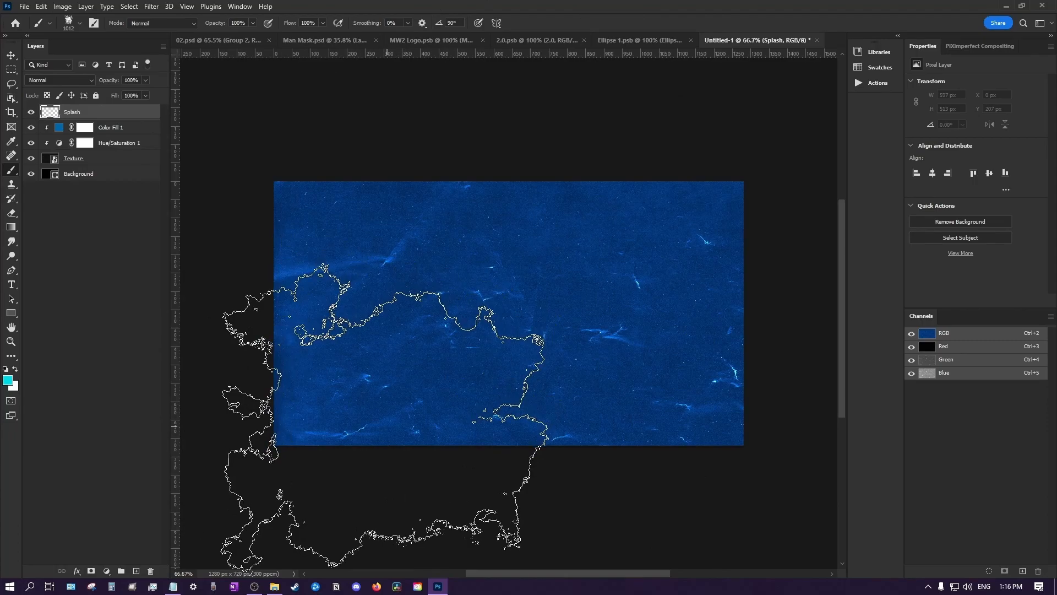
Stamp cyan powder on the canvas's lower left, then on its lower right with the brush at 1300 px and -45°.
click(404, 414)
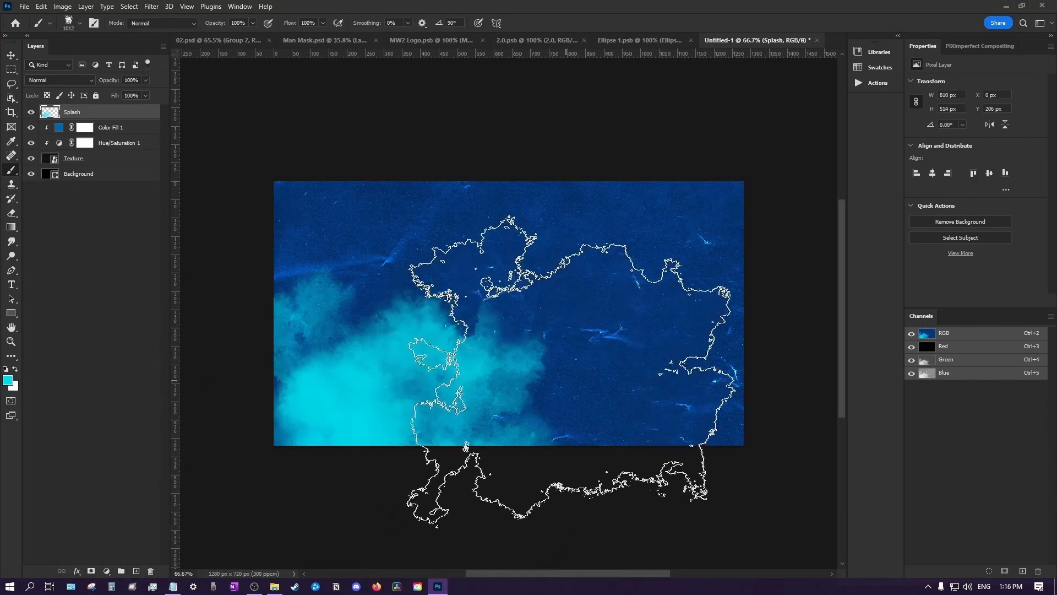
drag(599, 329, 661, 337)
key(shift+Right)
key(shift+Right)
key(shift+Right)
key(shift+Right)
key(shift+Right)
key(shift+Right)
key(shift+Right)
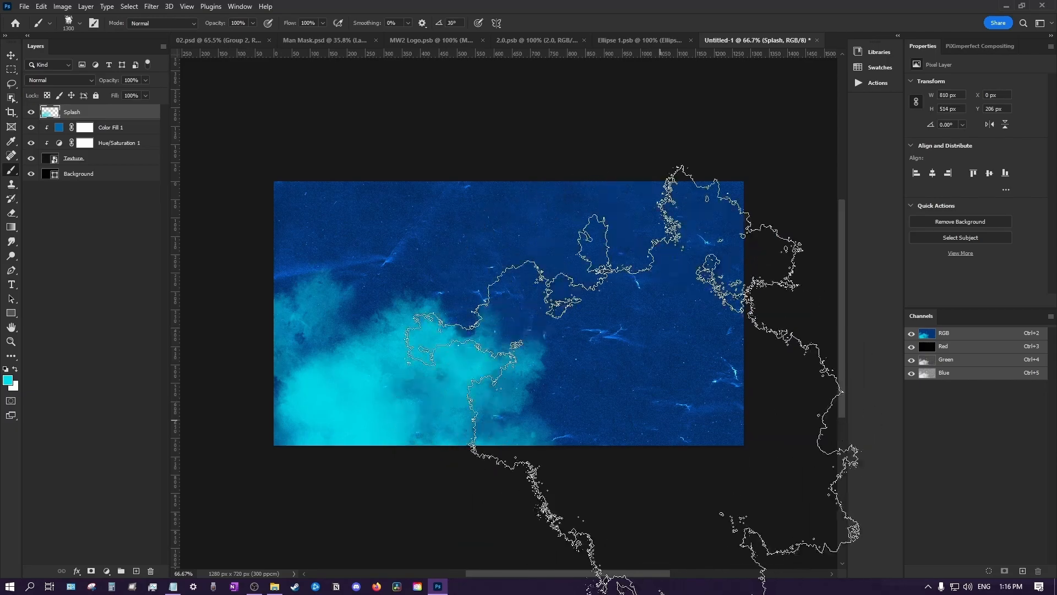
key(shift+Right)
key(shift+Right)
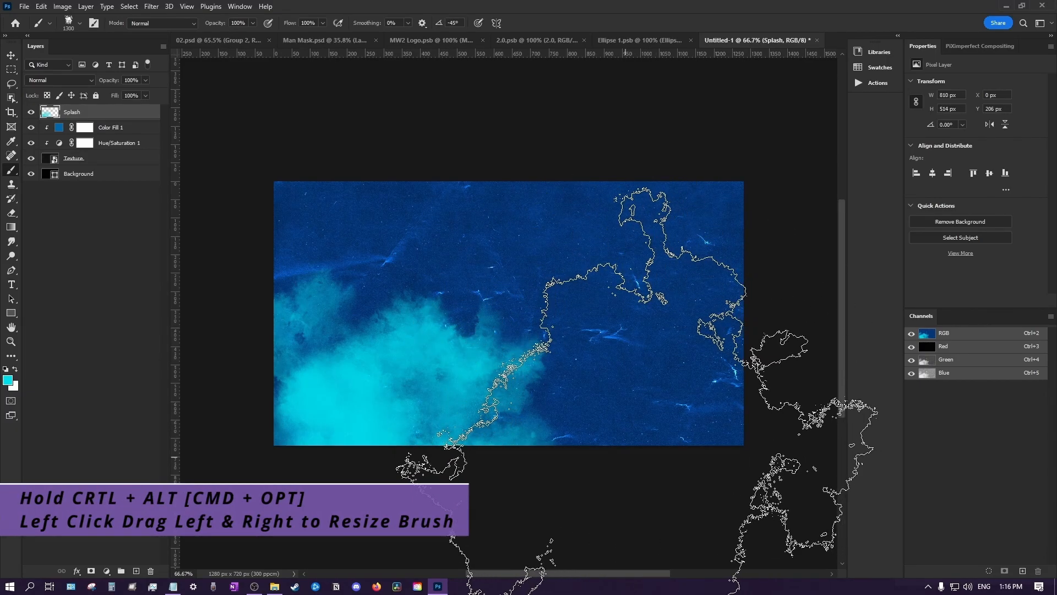
click(625, 456)
mouse_move(439, 587)
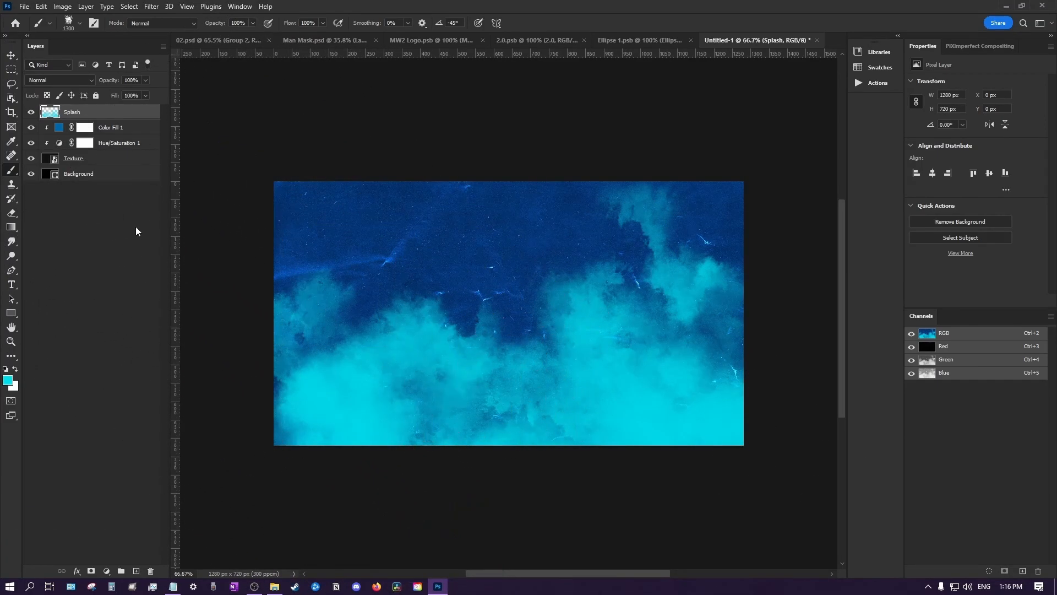
Split the Splash layer's Blend If black slider for the underlying layer to 0 / 57 in the blending options.
key(v)
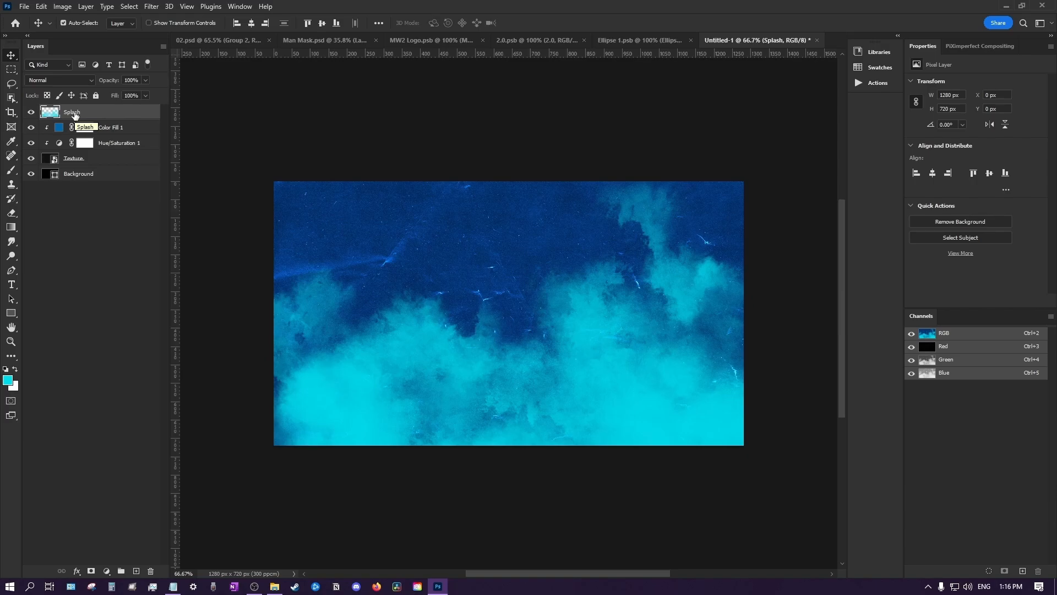
double_click(75, 114)
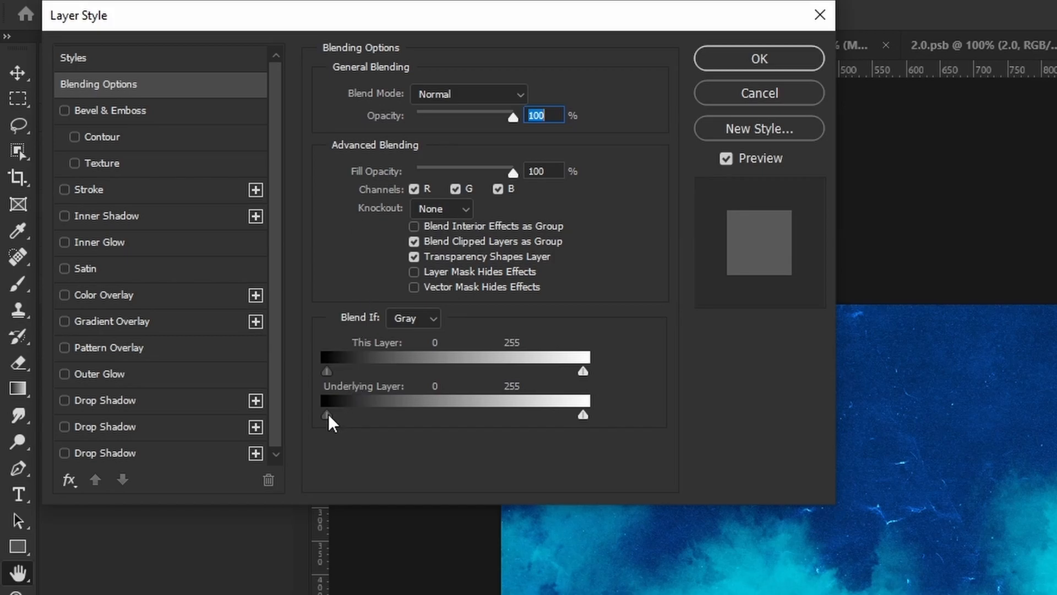
key(alt)
drag(328, 415, 385, 417)
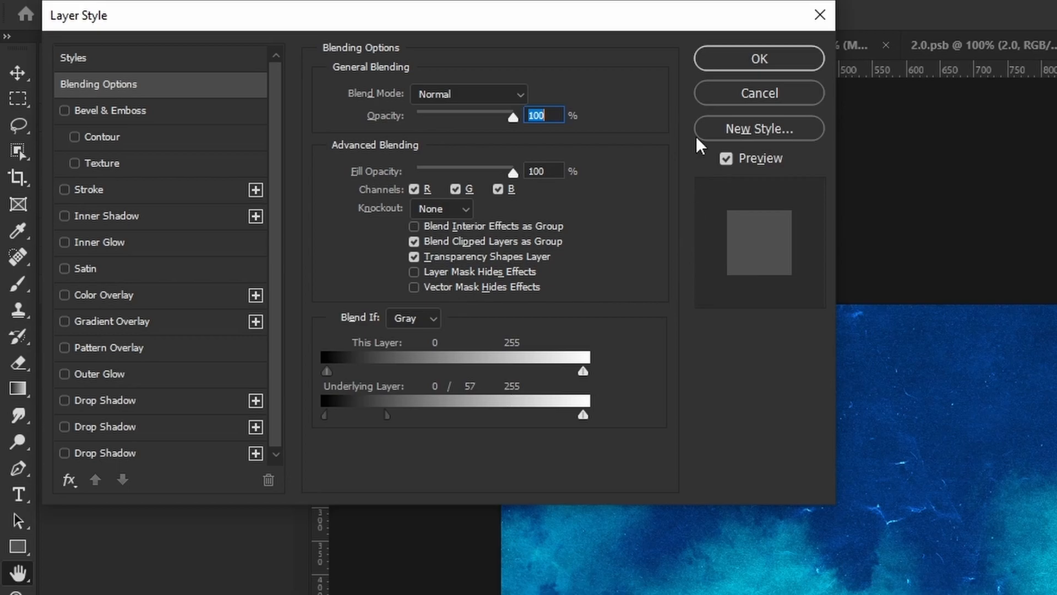
click(738, 59)
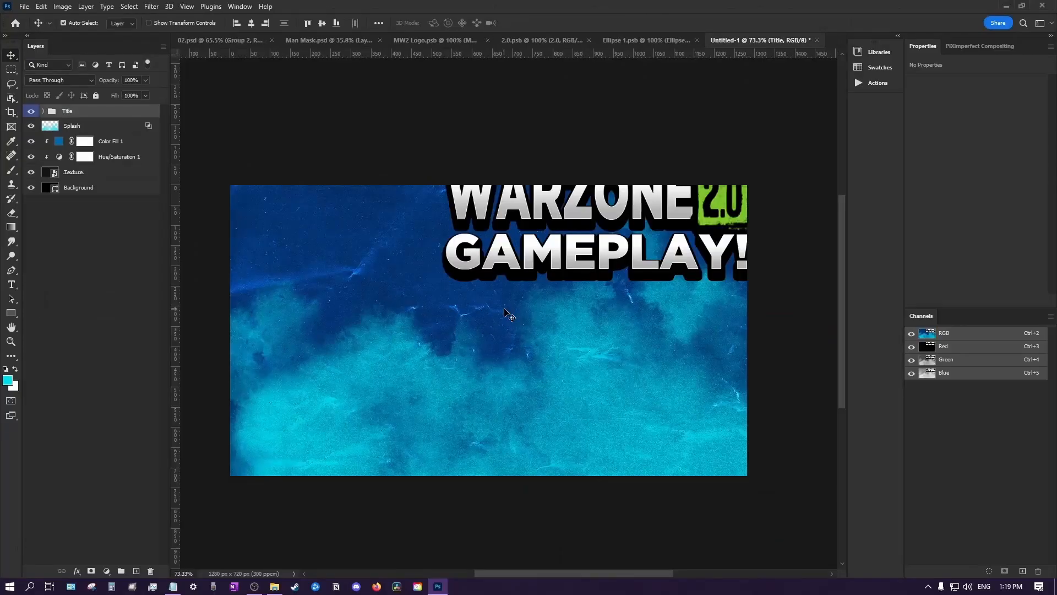
Move the Title group down and slightly left so all three title lines fit within the canvas's right half.
key(ctrl+t)
drag(571, 215, 545, 322)
key(Return)
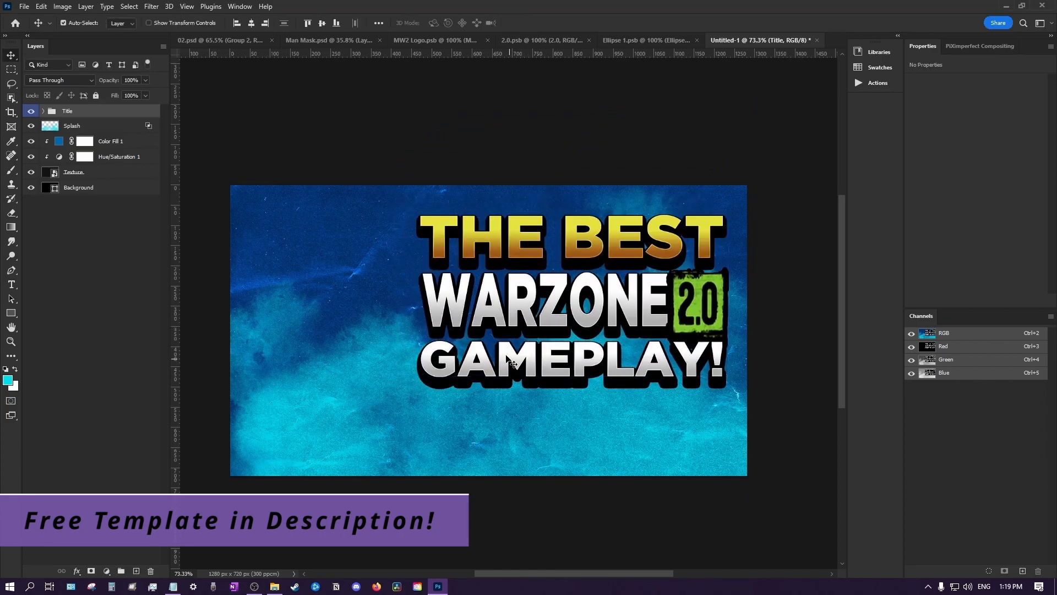
Examine the font, style, size and text colour of the Top 10 text layer in the Title group.
click(44, 112)
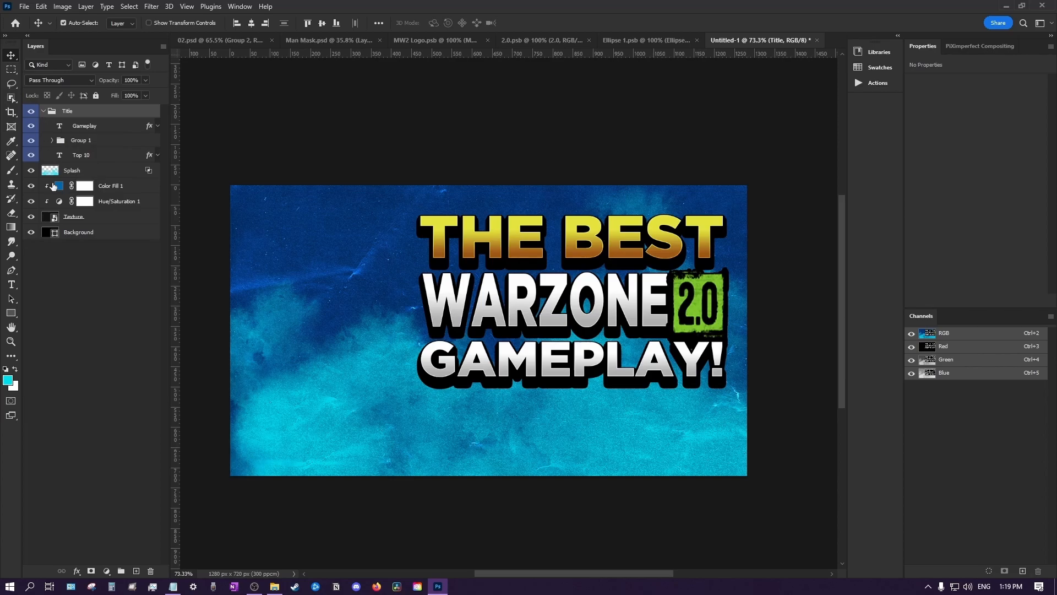
click(85, 159)
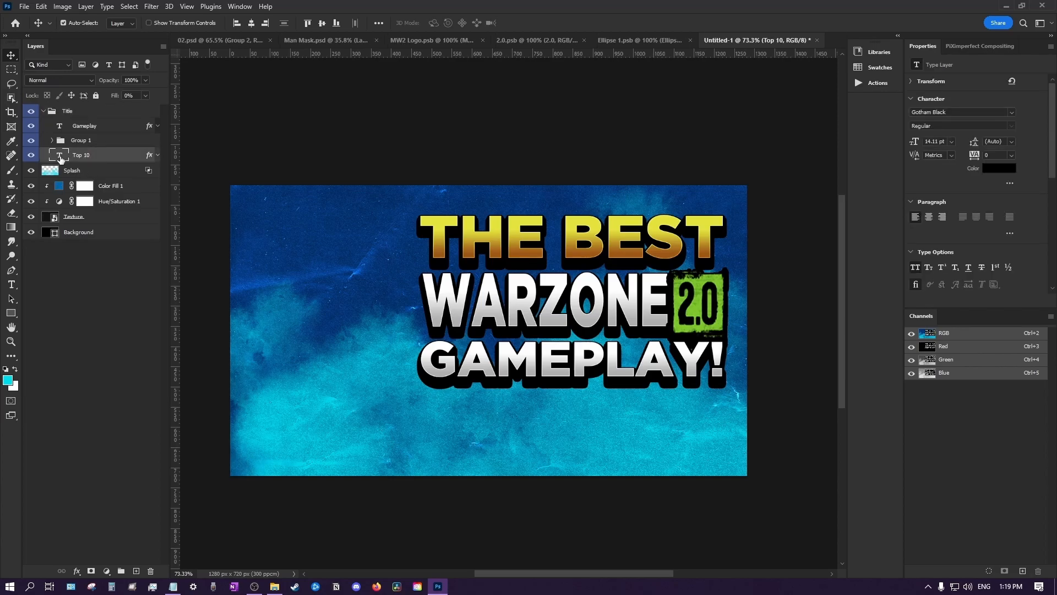
double_click(59, 155)
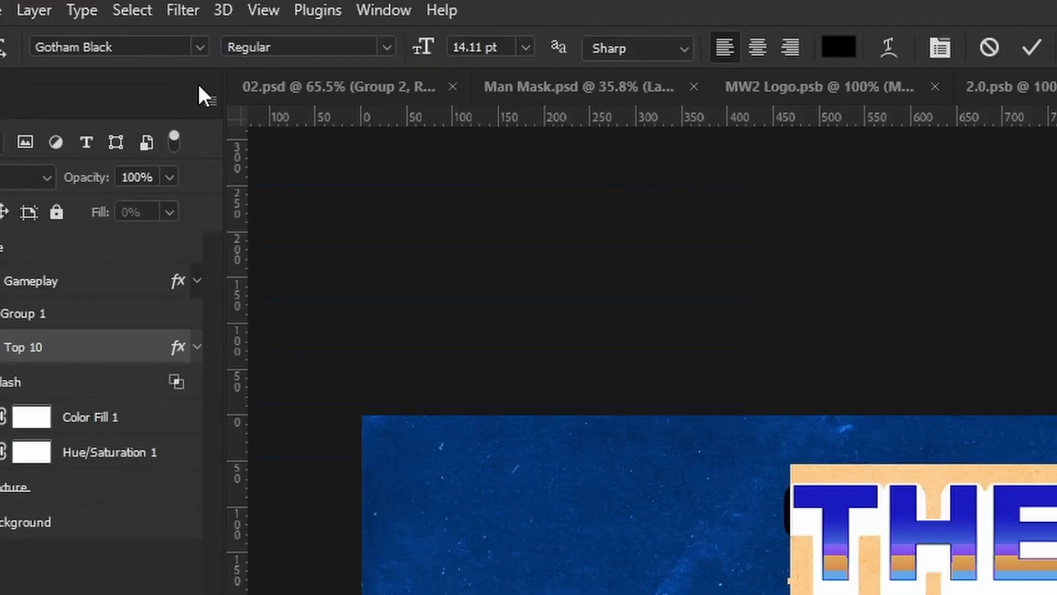
click(153, 48)
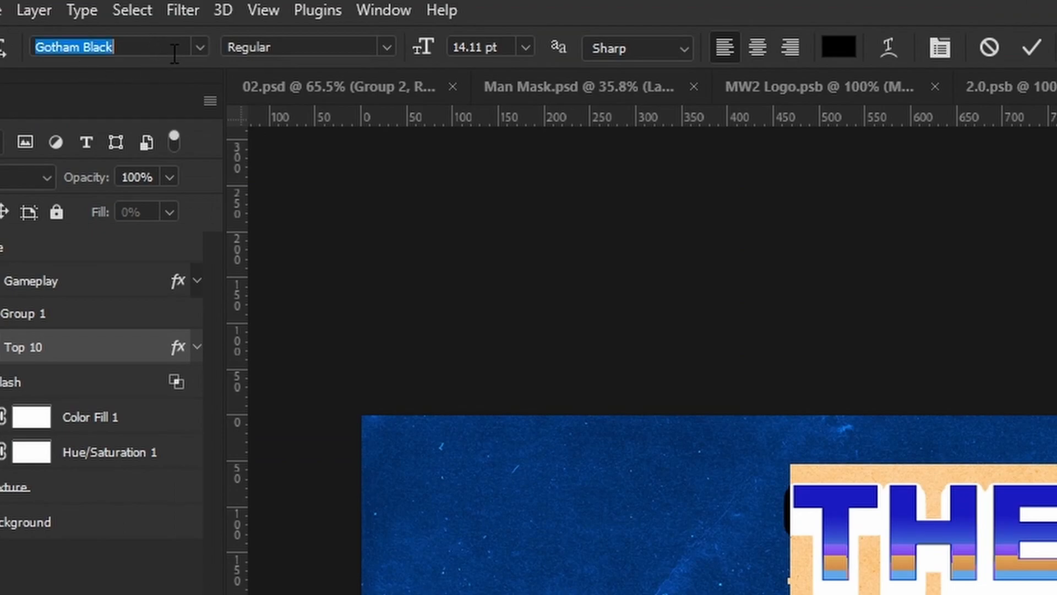
click(287, 46)
click(505, 47)
click(839, 47)
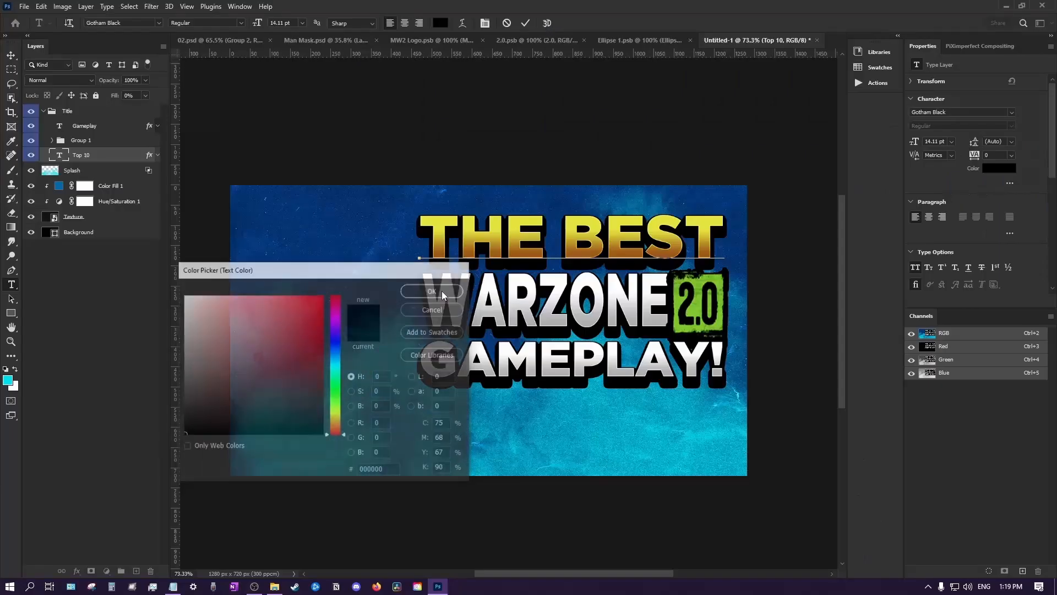
click(855, 155)
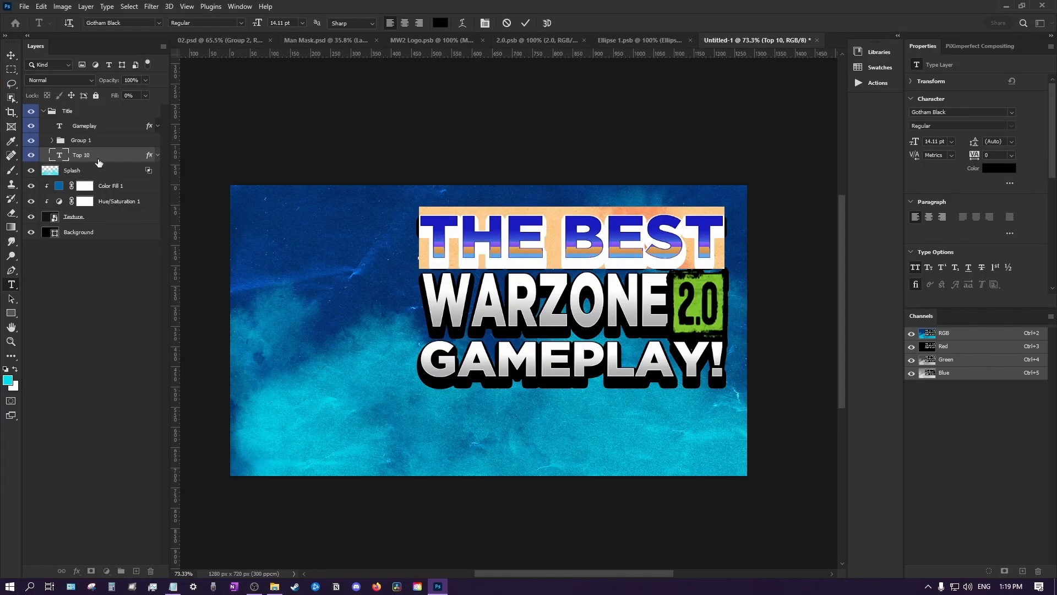
Examine the Top 10 layer's effects, its Gradient Overlay settings and the colour of the gradient's orange stop.
click(158, 155)
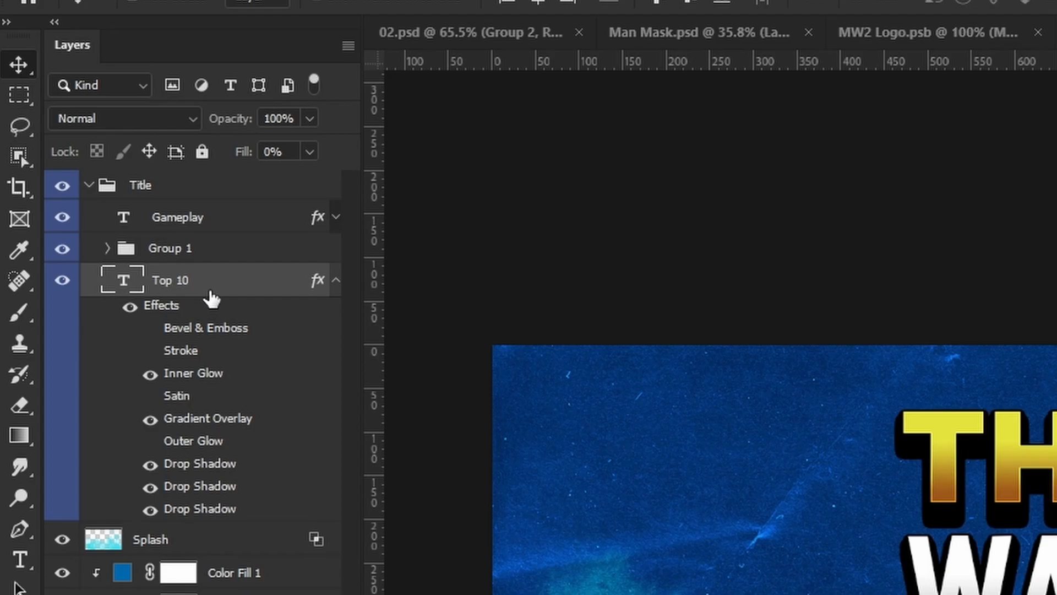
double_click(230, 312)
drag(556, 8, 519, 0)
click(74, 345)
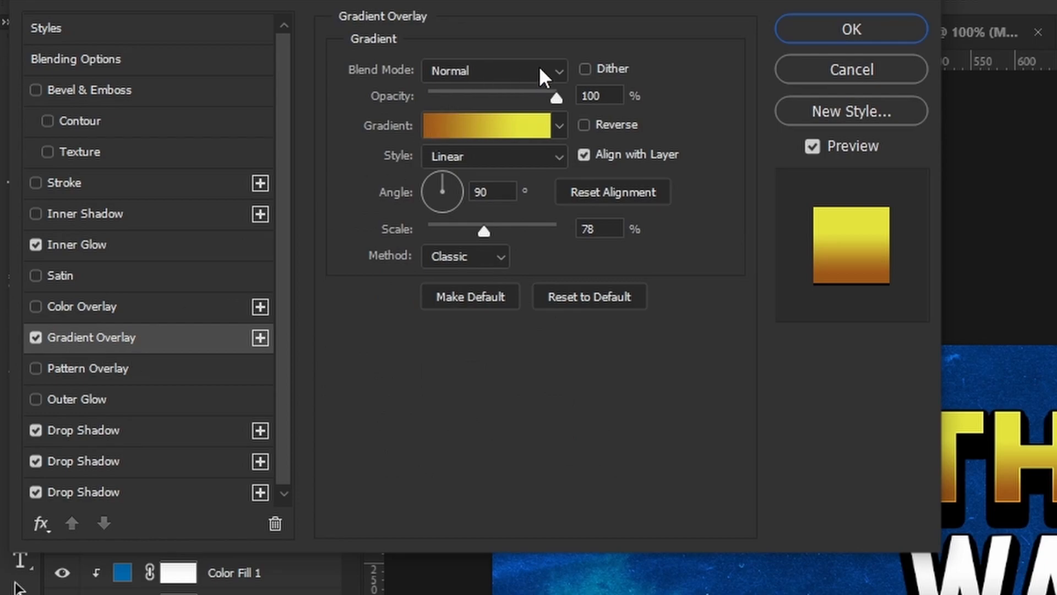
click(523, 130)
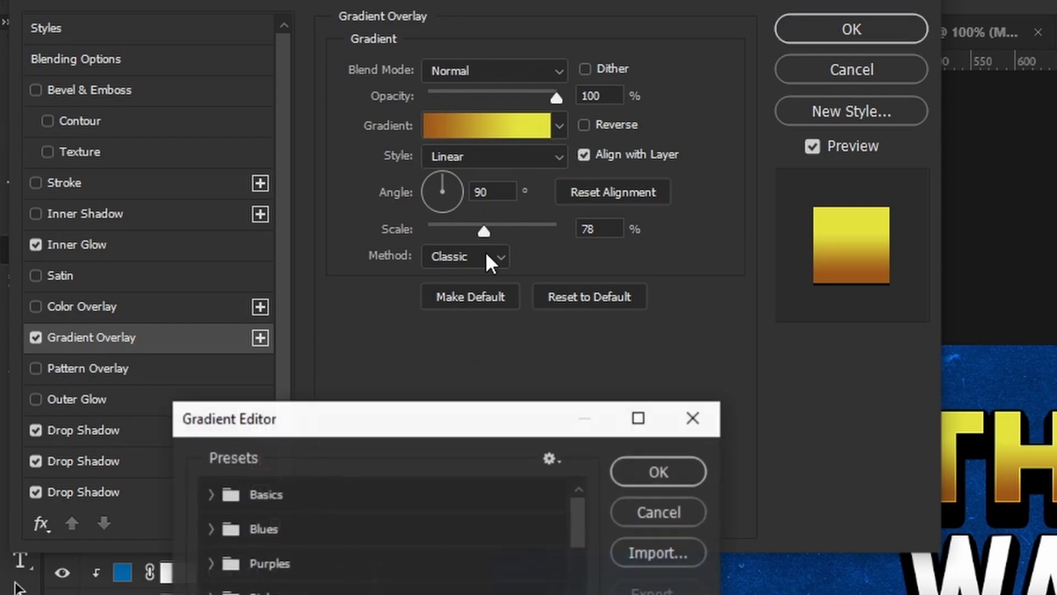
click(203, 432)
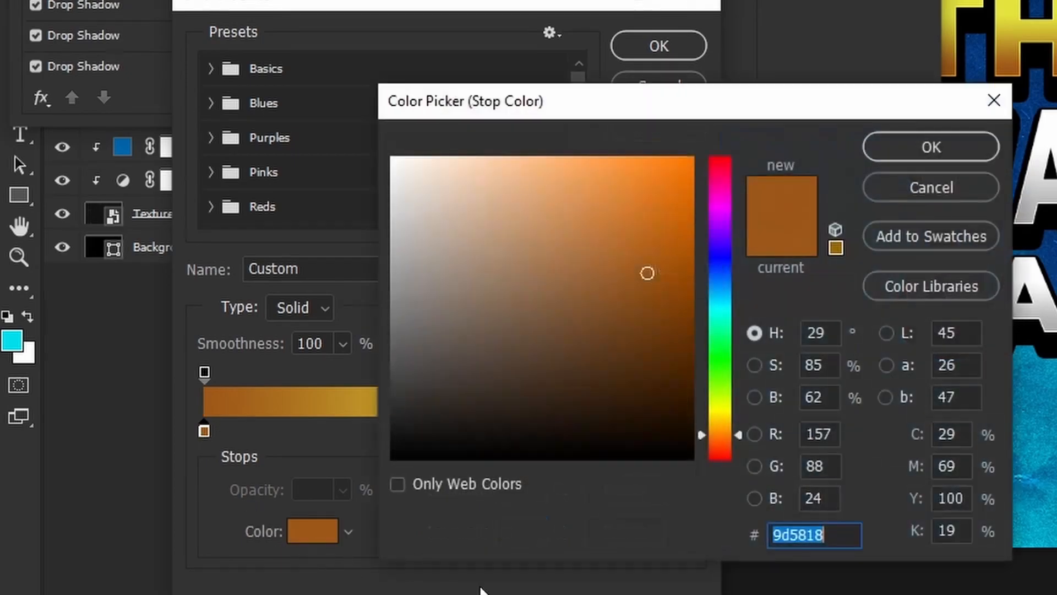
click(836, 538)
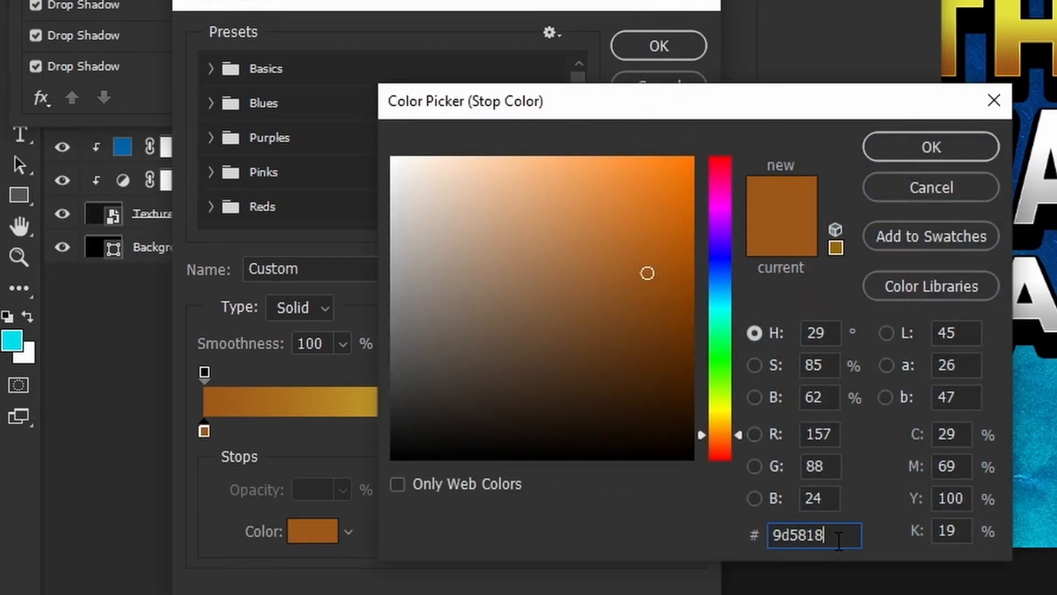
click(915, 153)
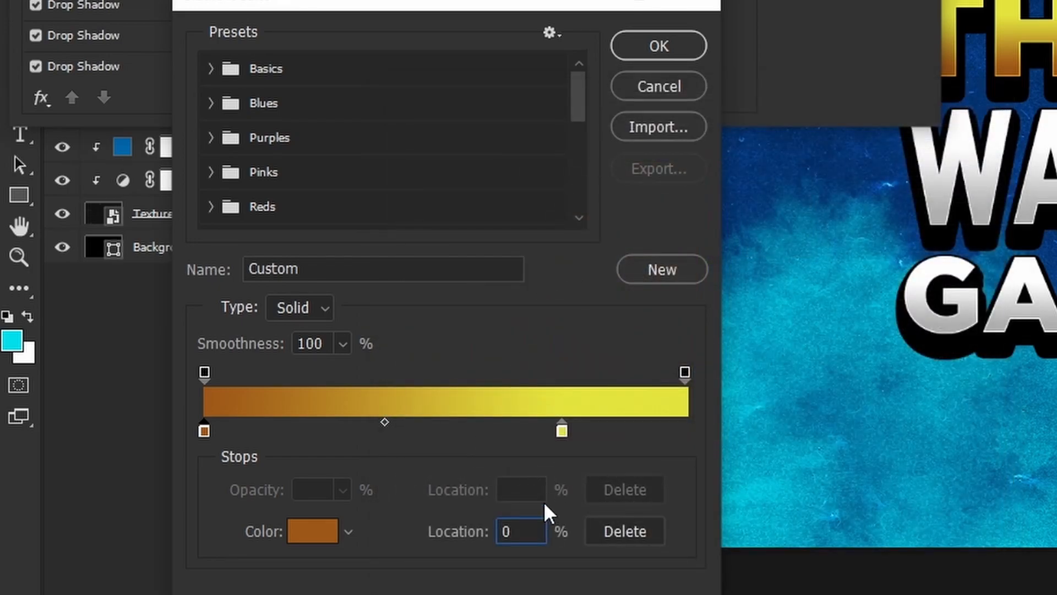
Examine the colour and location of the yellow stop in the Top 10 layer's gradient.
click(564, 433)
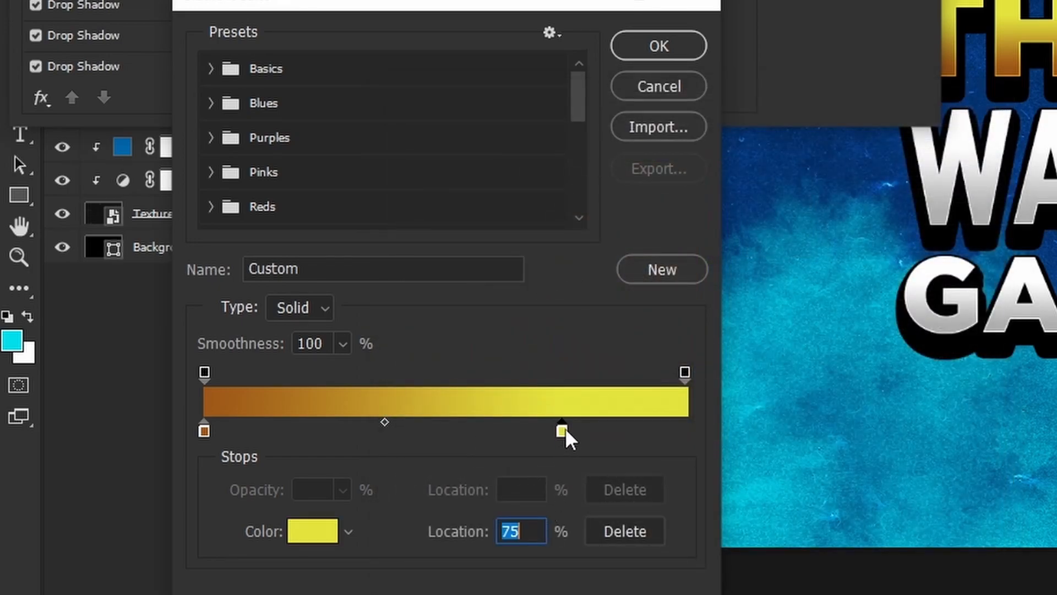
click(314, 533)
click(834, 537)
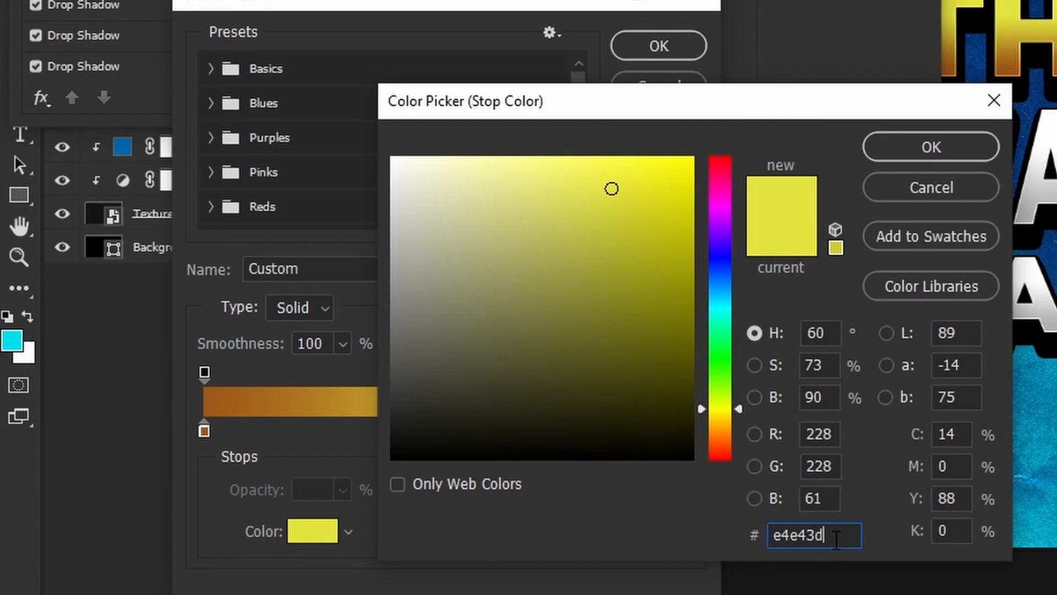
click(935, 151)
click(535, 537)
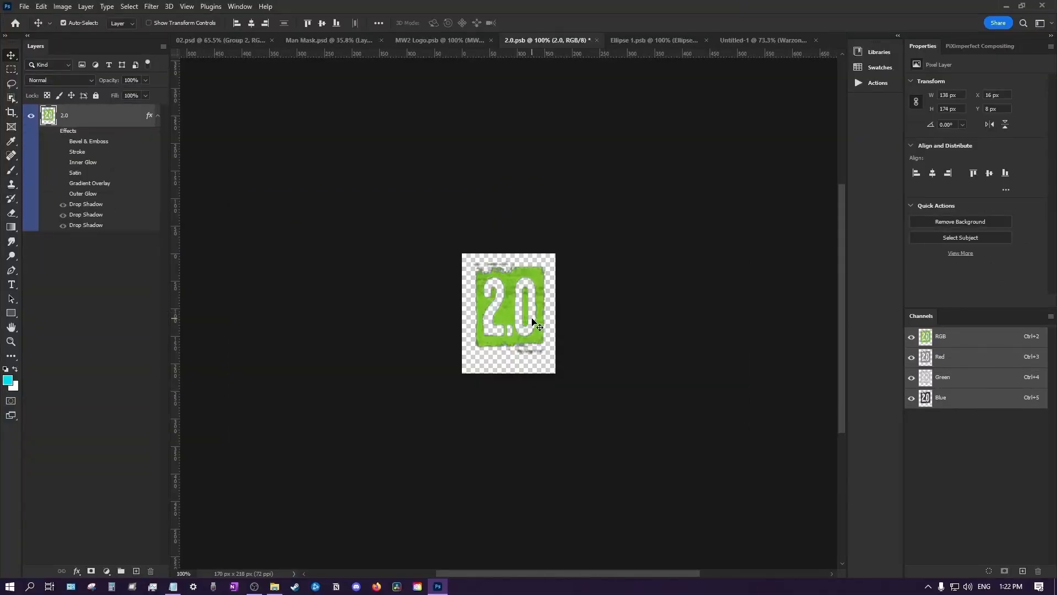
scroll(528, 315, up, 3)
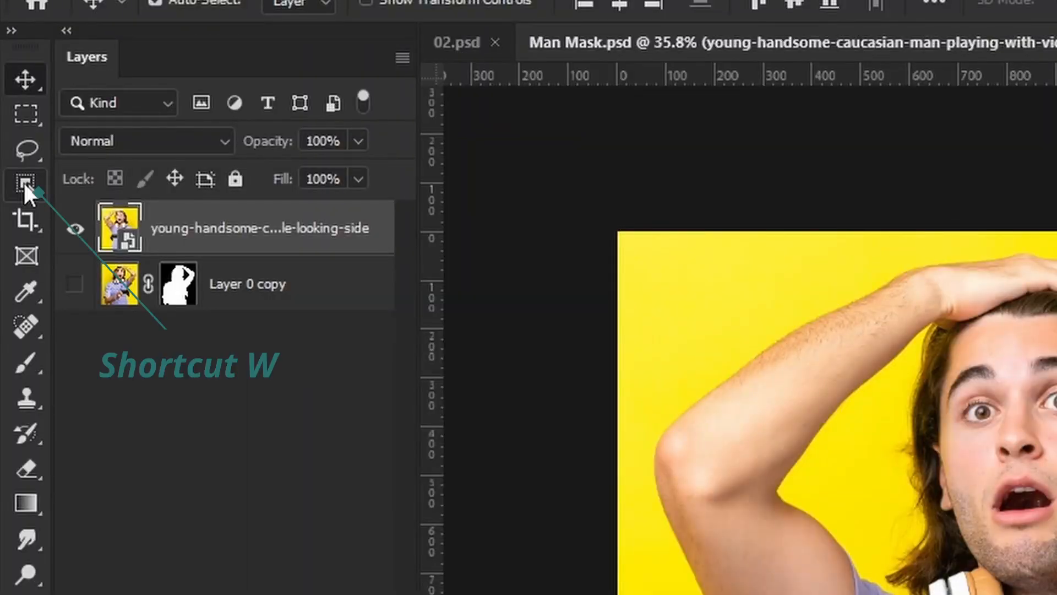
Select the man with Select Subject set to Cloud (Detailed results) and add a layer mask from the selection.
click(23, 181)
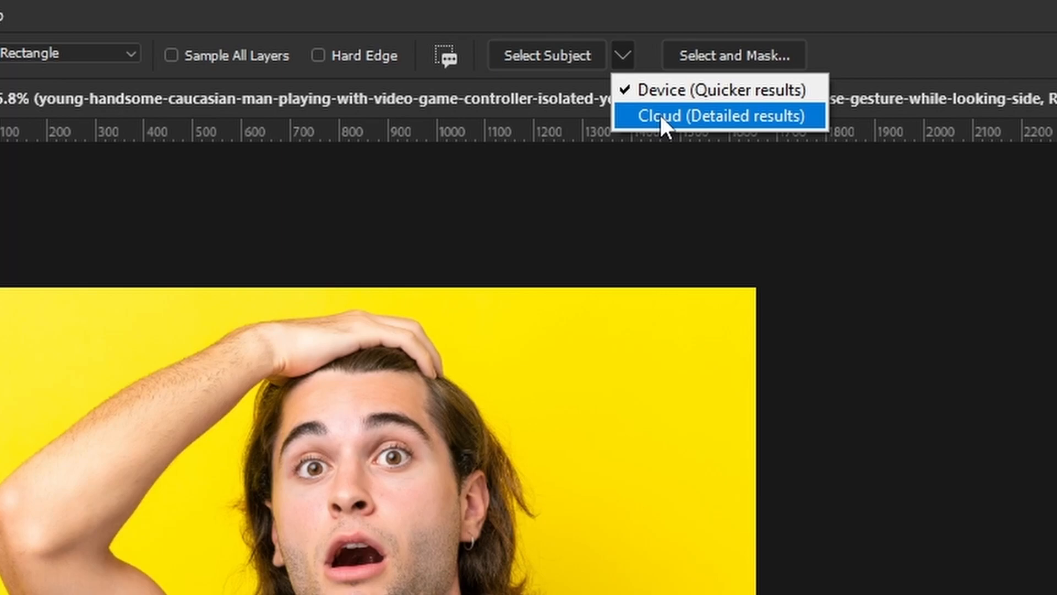
click(684, 116)
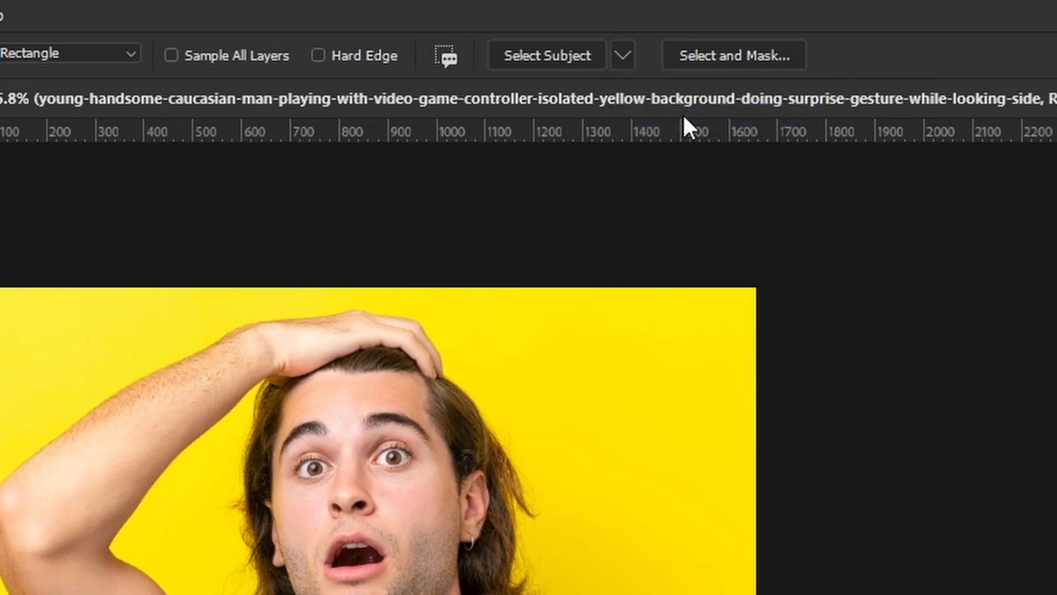
click(563, 56)
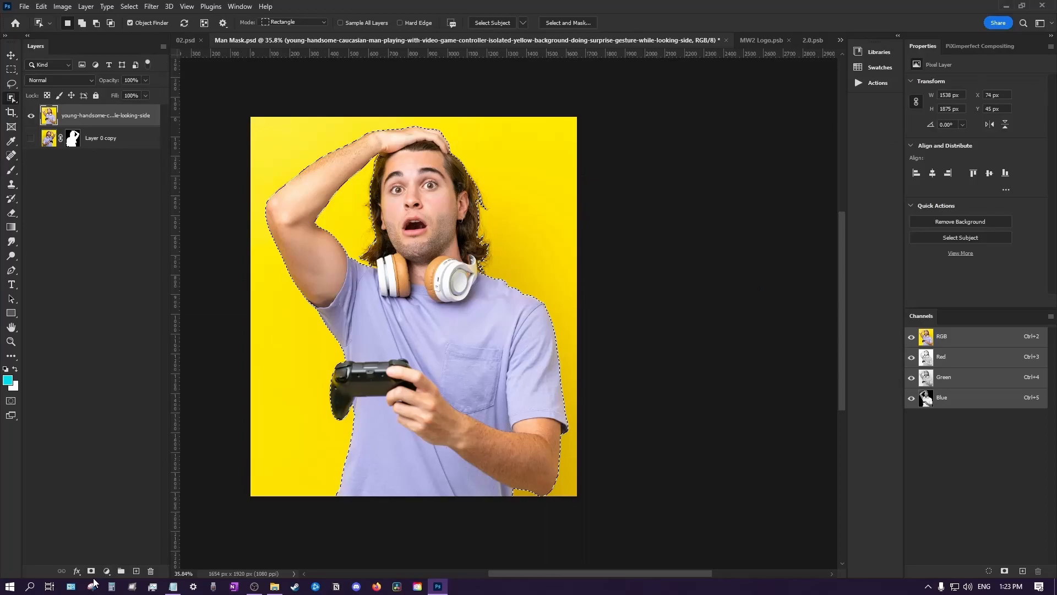
click(91, 571)
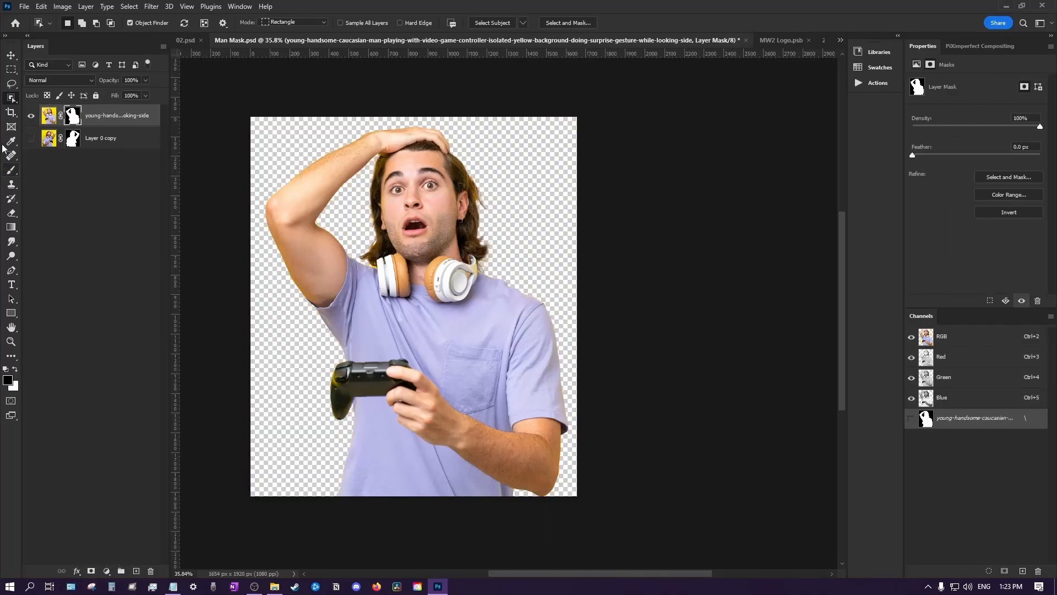
Check the mask edges around the man's neck and headphones, and apply Refine Hair in Select and Mask.
key(v)
scroll(380, 259, up, 6)
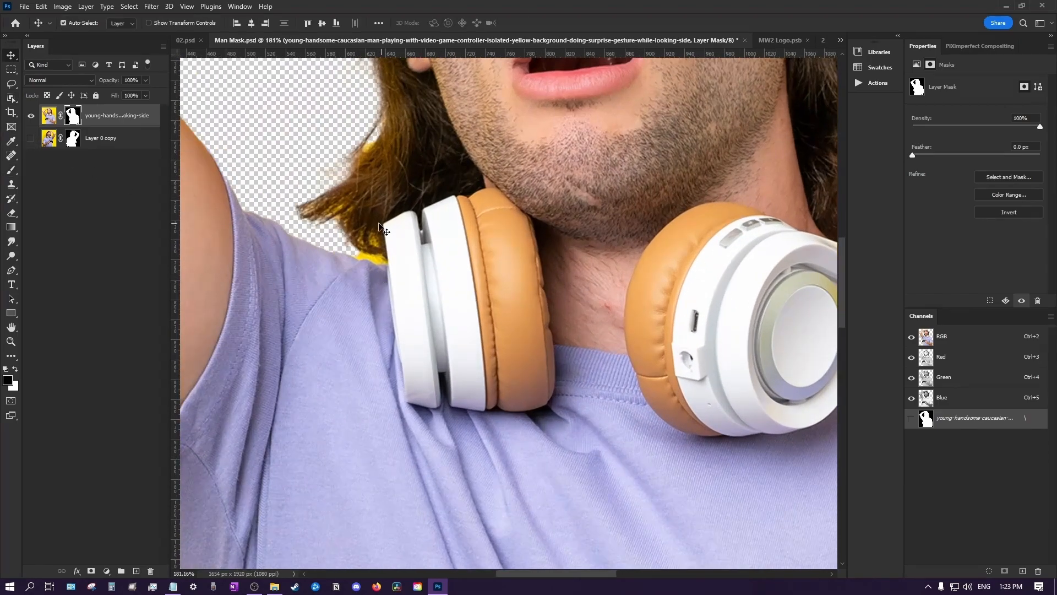
scroll(405, 290, down, 3)
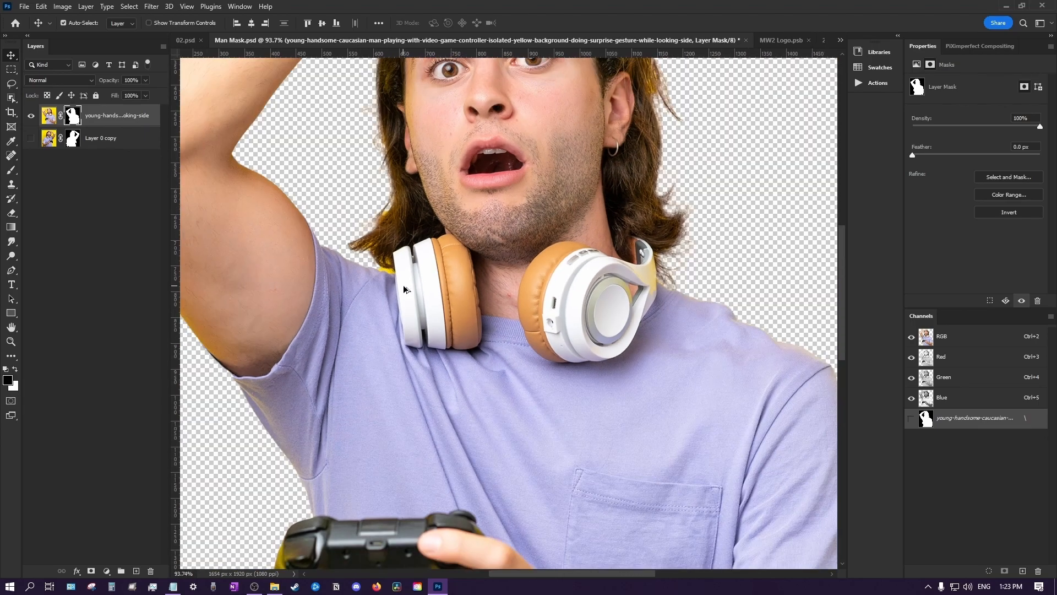
scroll(405, 289, down, 3)
key(w)
key(ctrl+2)
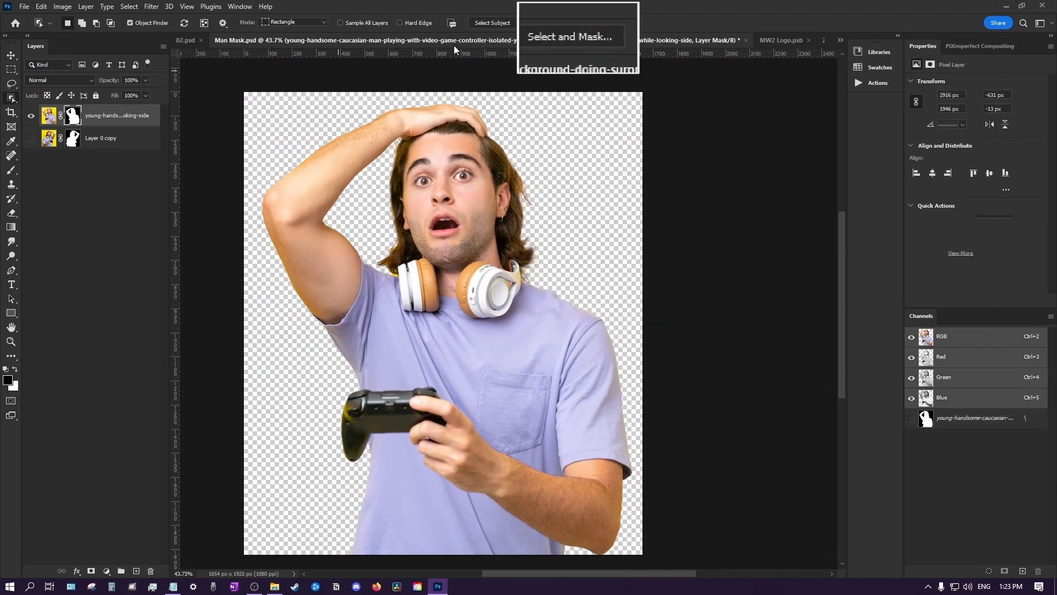
click(577, 26)
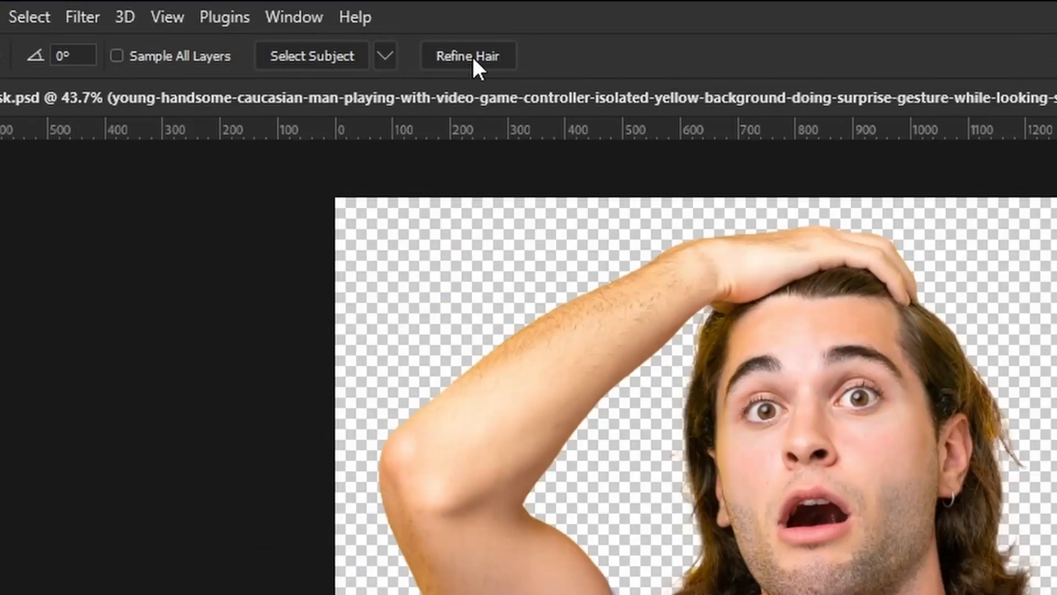
click(314, 24)
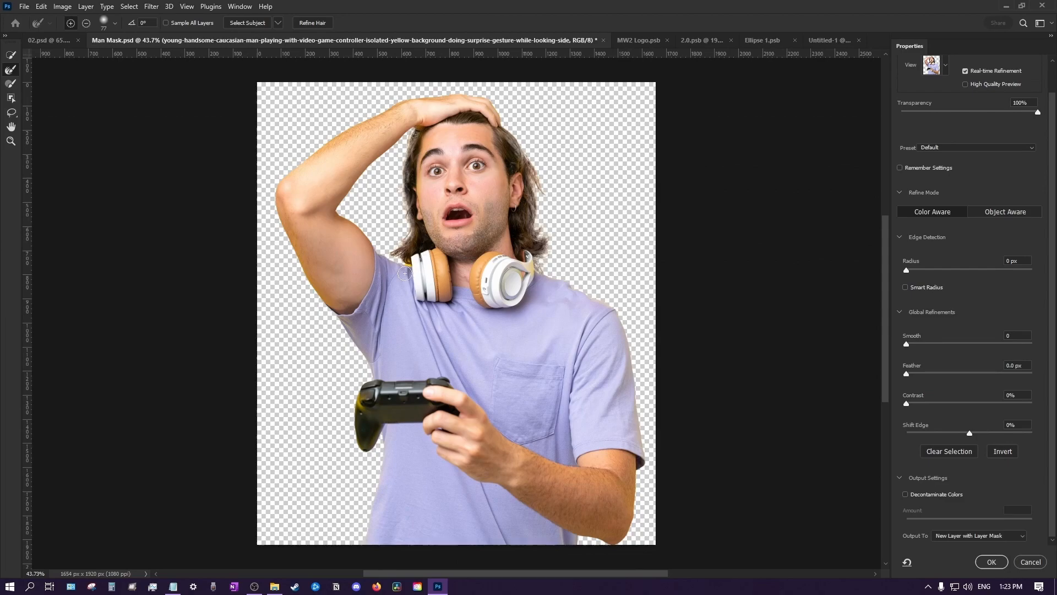
Brush the hair edges beside the neck and headphones with the Refine Edge Brush in subtract mode.
scroll(398, 274, up, 5)
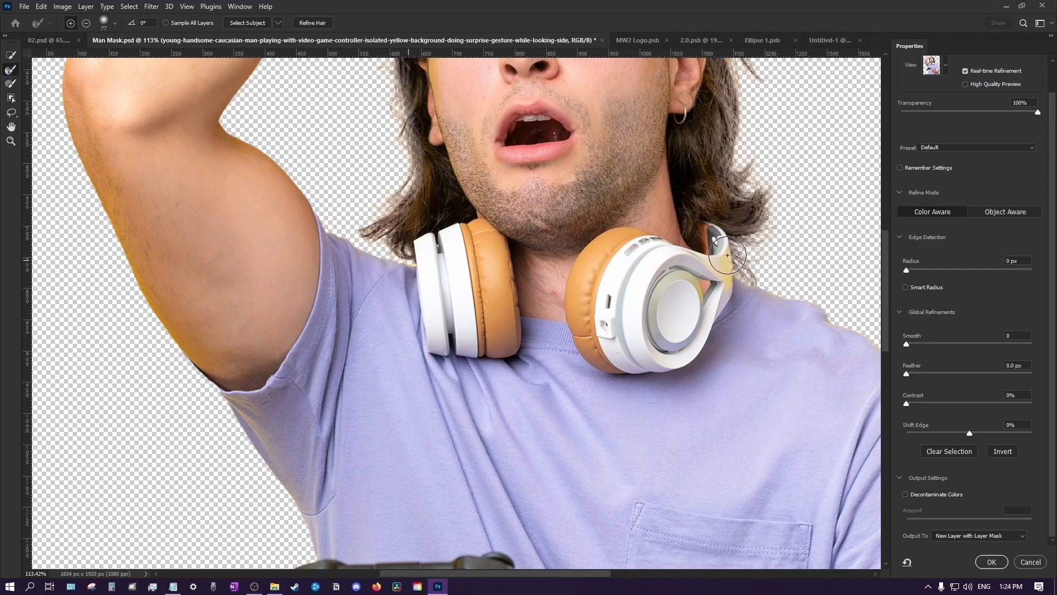
key(alt)
drag(726, 267, 704, 300)
drag(772, 279, 598, 306)
drag(596, 307, 567, 307)
drag(550, 193, 541, 171)
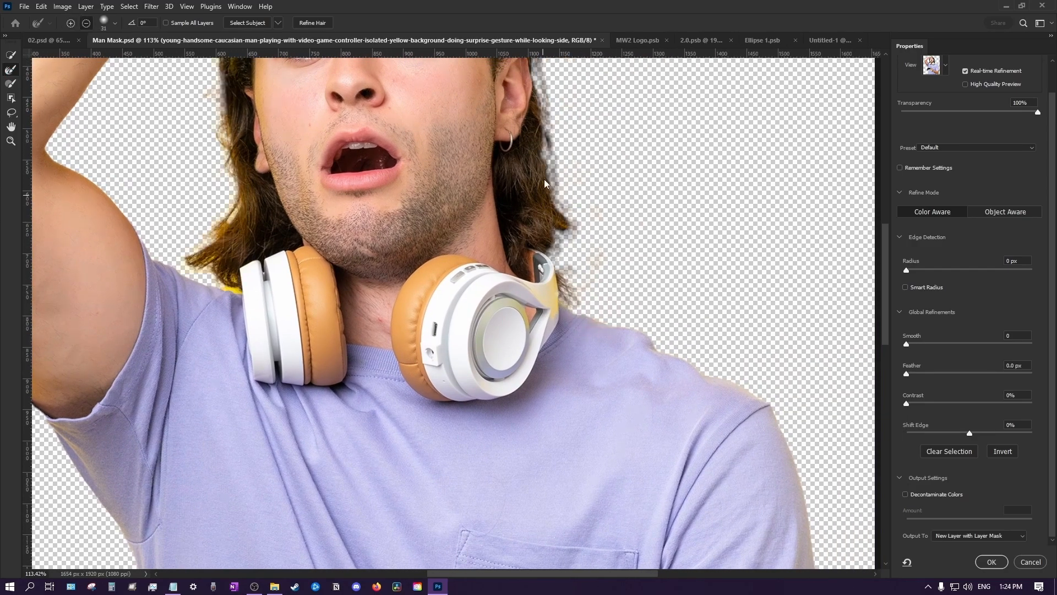
Output the refined selection of the man as New Layer with Layer Mask.
click(971, 113)
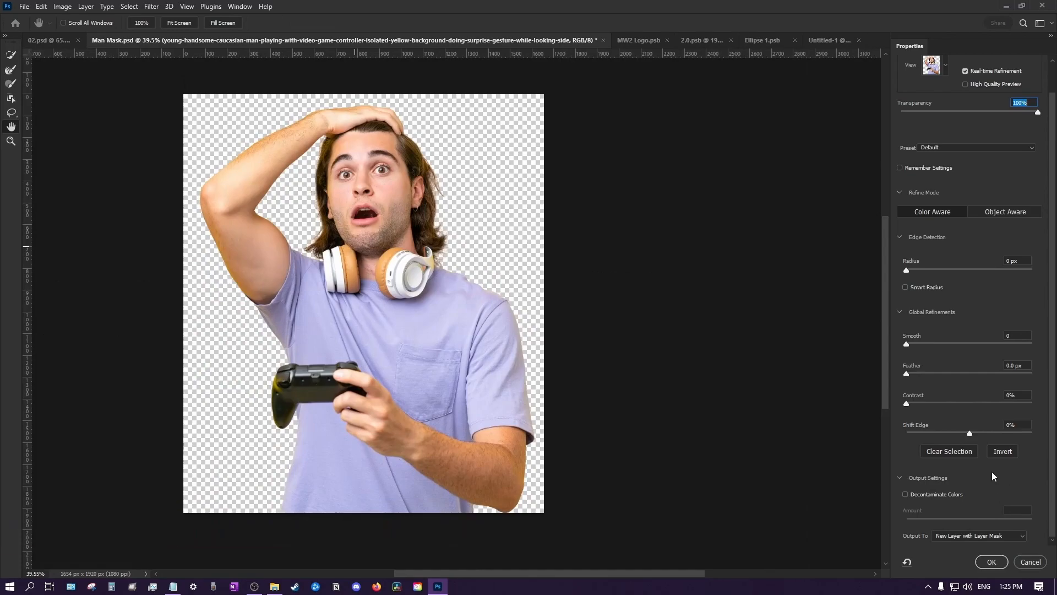
click(960, 536)
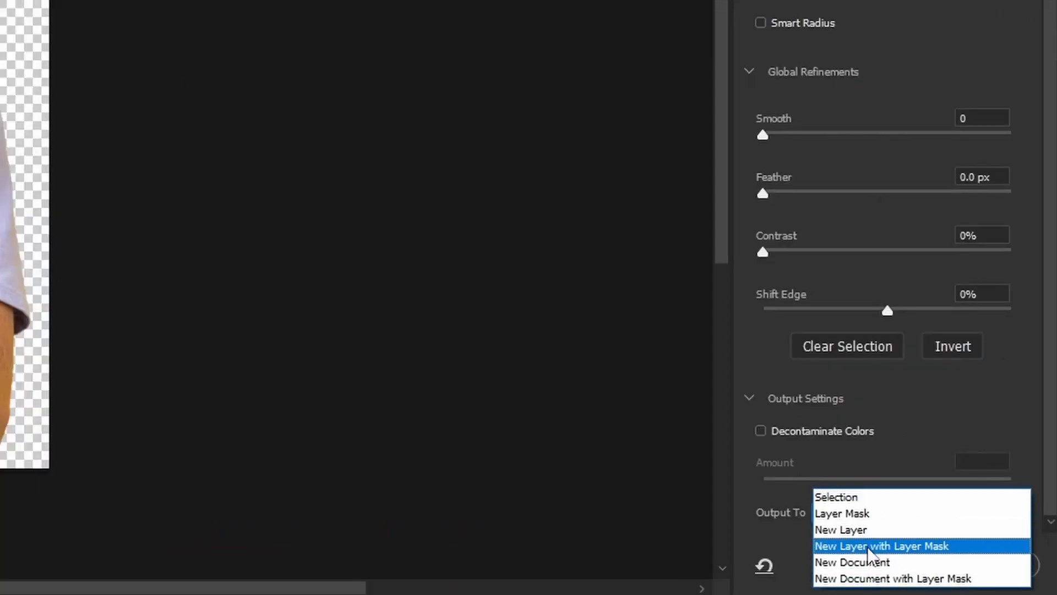
click(958, 550)
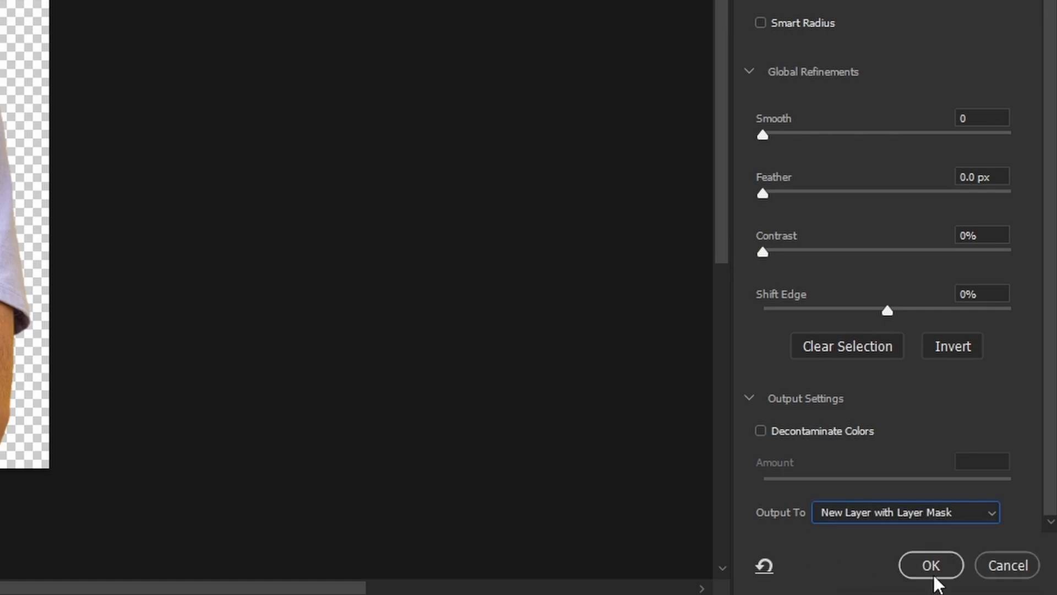
click(932, 570)
Flip the masked copy of the man horizontally.
key(ctrl+t)
right_click(521, 259)
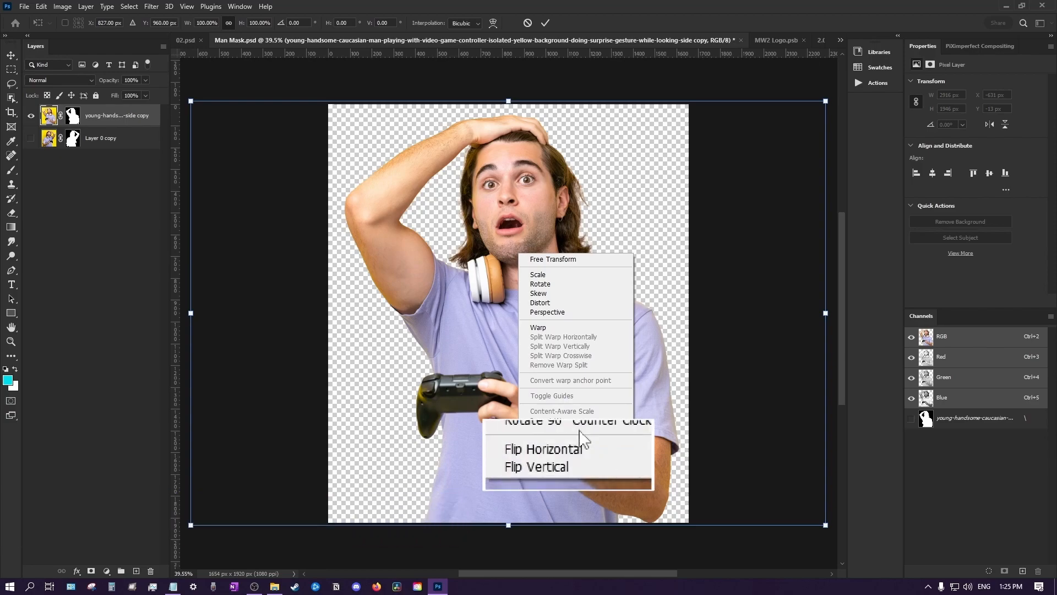
click(578, 467)
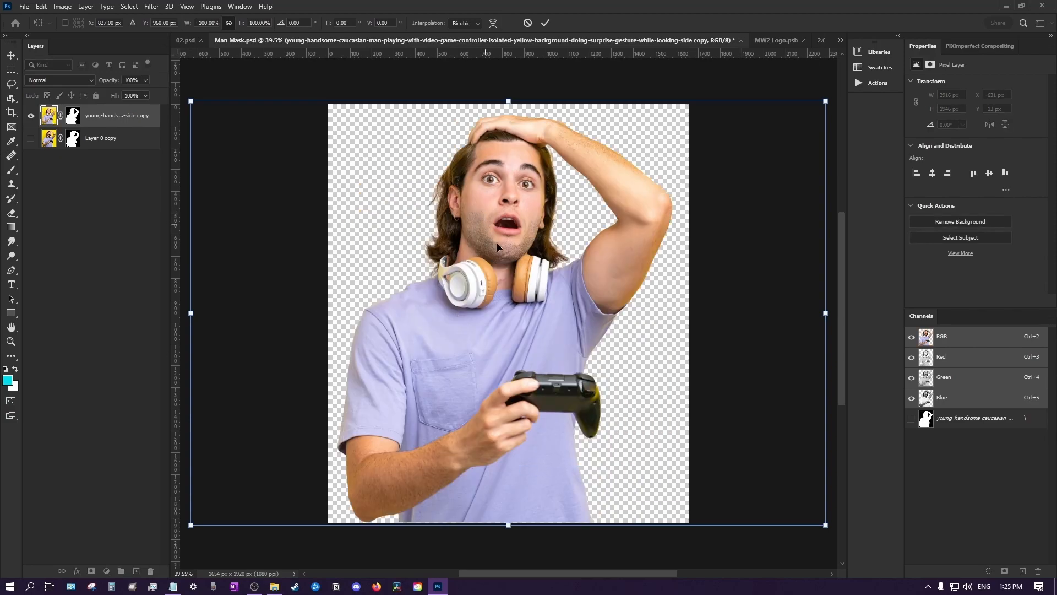
click(545, 22)
Open the man layer in the Camera Raw Filter with a before/after comparison zoomed in on his face and headphones.
key(w)
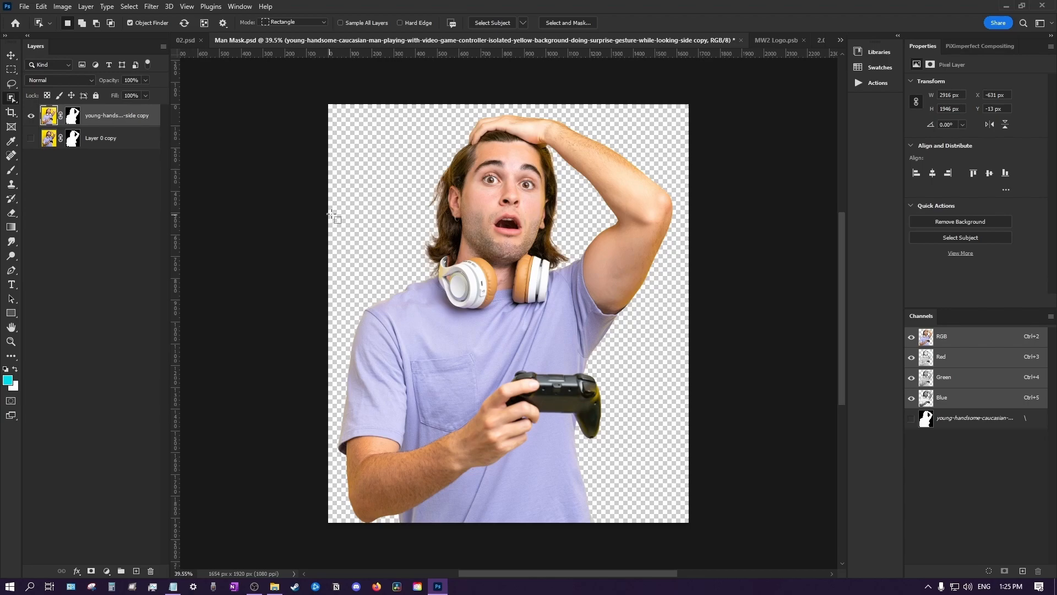
key(v)
click(151, 6)
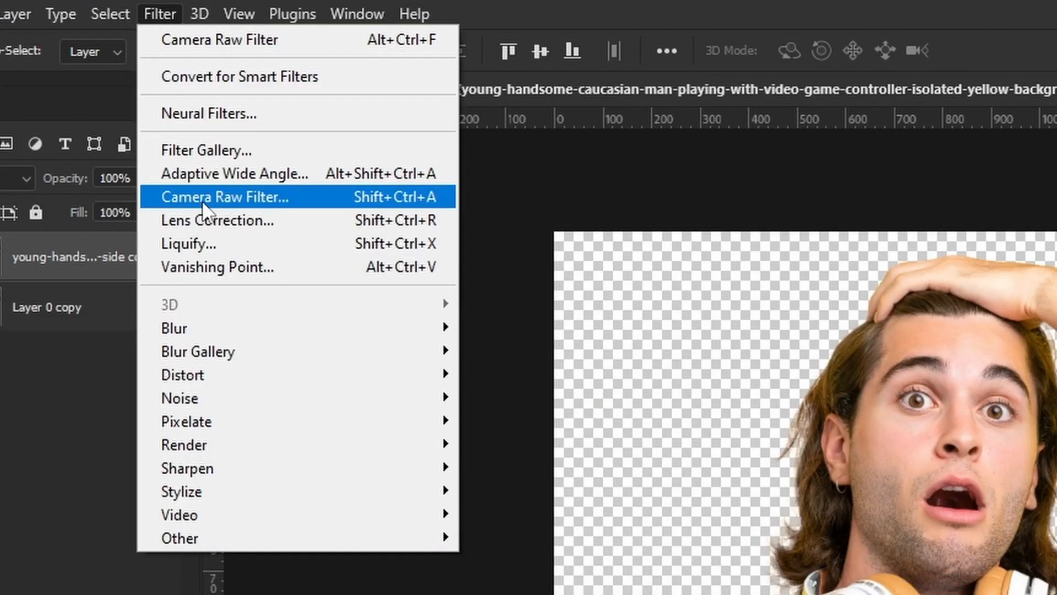
click(203, 198)
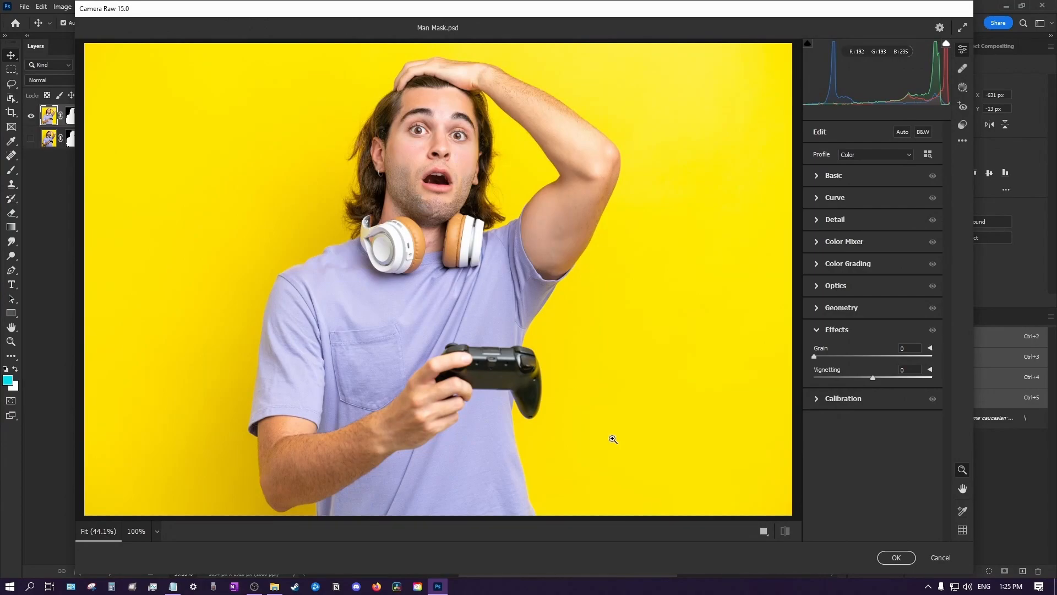
click(764, 531)
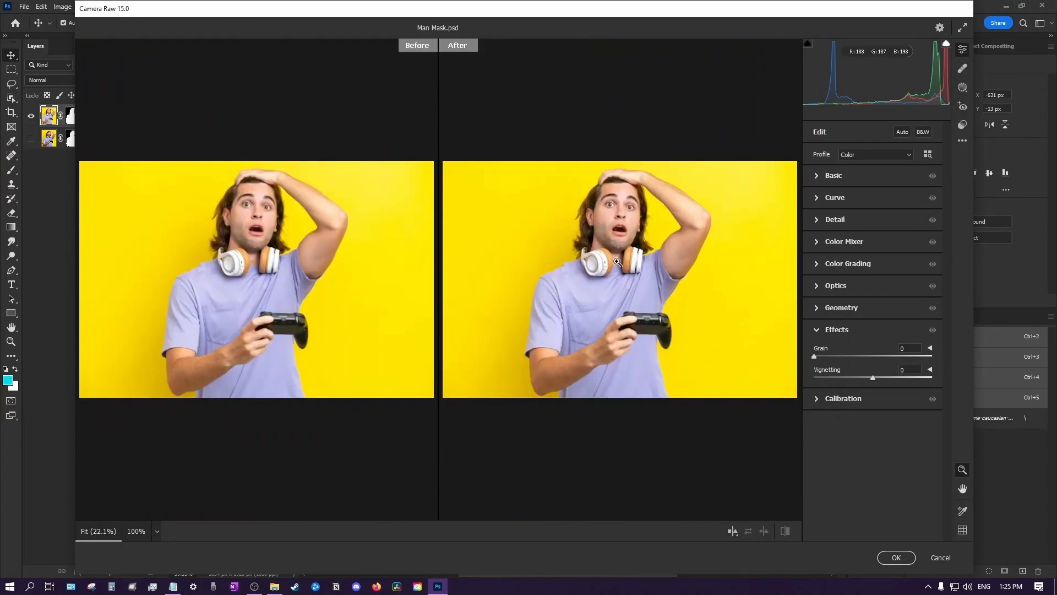
drag(618, 262, 696, 308)
key(space)
drag(654, 228, 632, 322)
Set the photo's Exposure to -0.35, Contrast +19, Whites +11, Blacks -10, Texture +50 and Clarity +21 in Camera Raw.
click(833, 176)
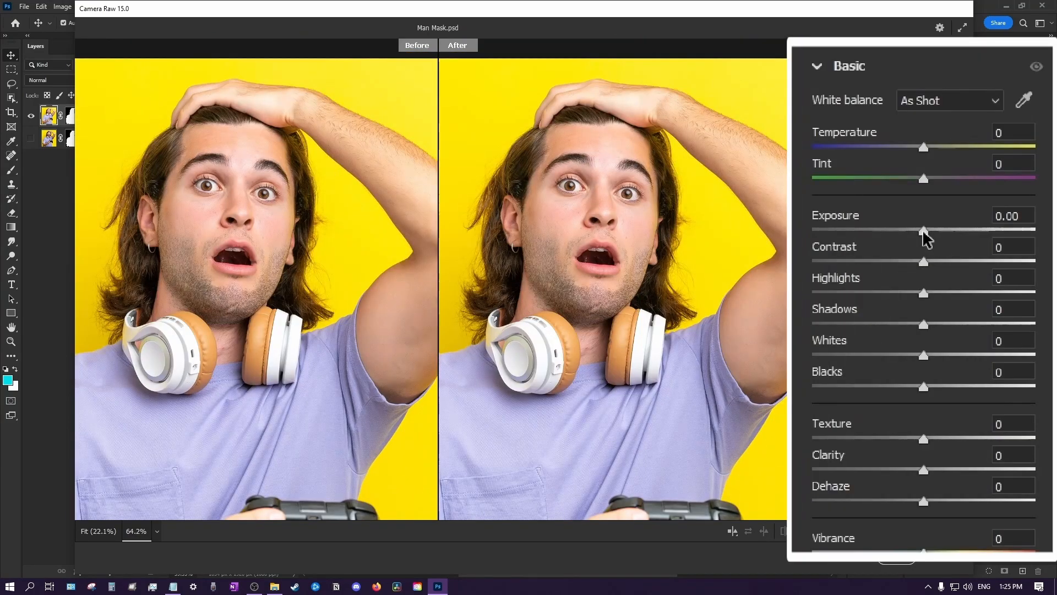
drag(925, 231, 947, 269)
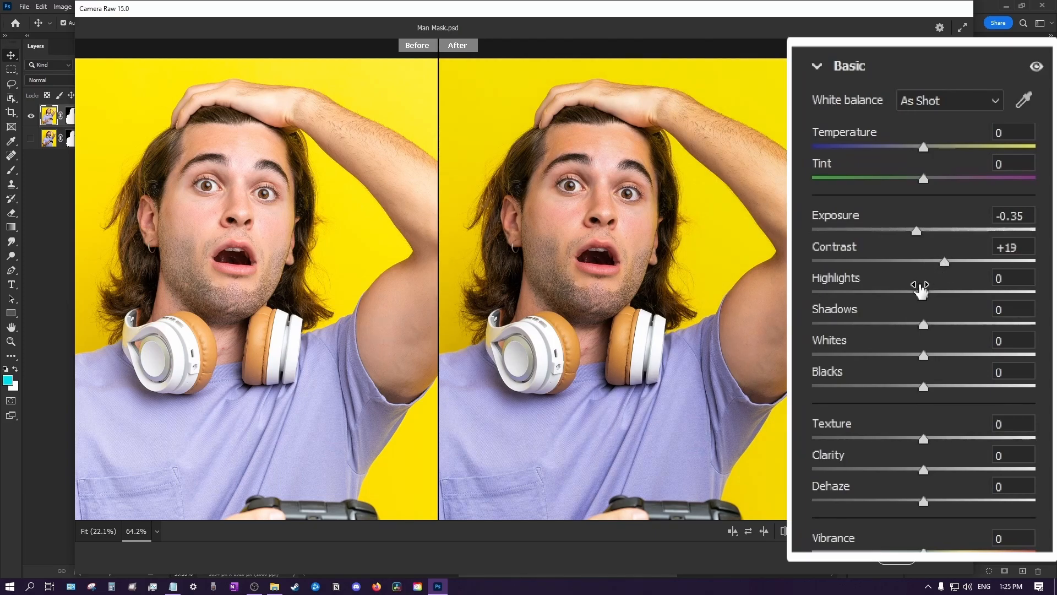
drag(924, 355, 913, 388)
drag(925, 440, 980, 440)
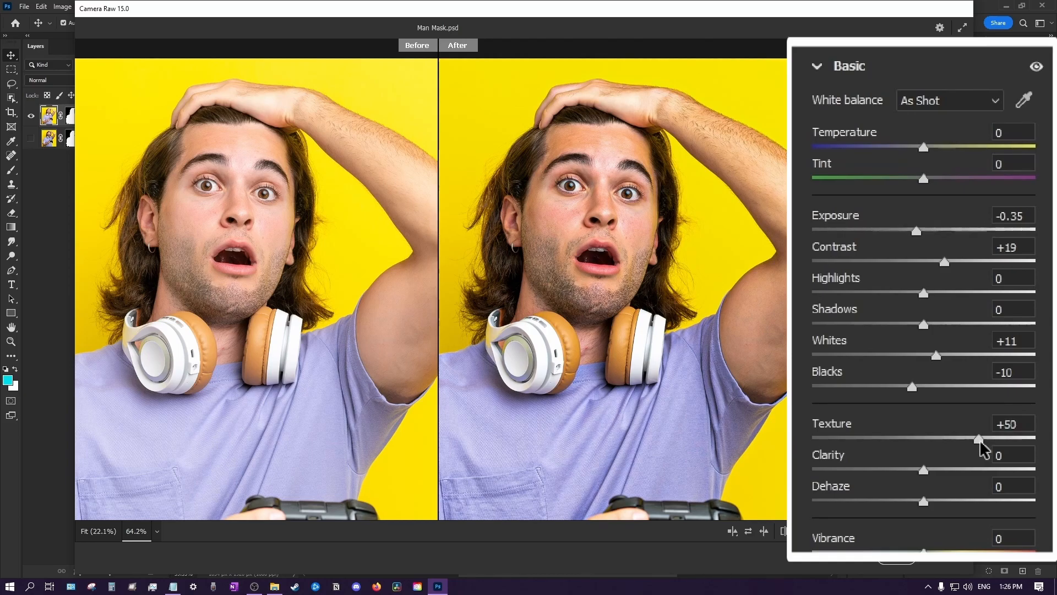
drag(924, 470, 947, 470)
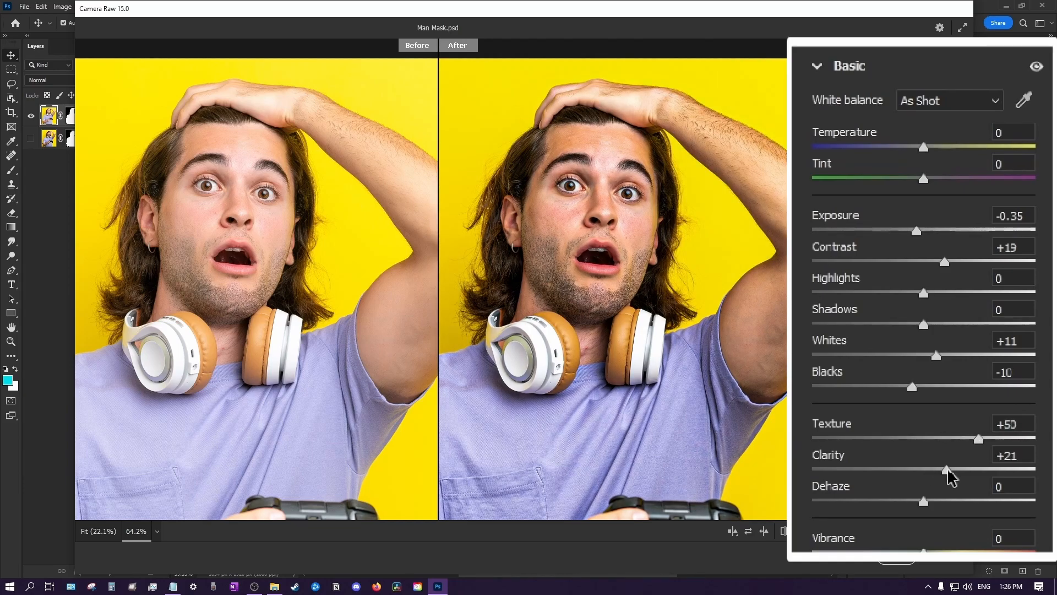
drag(500, 241, 533, 263)
drag(635, 298, 581, 319)
click(817, 178)
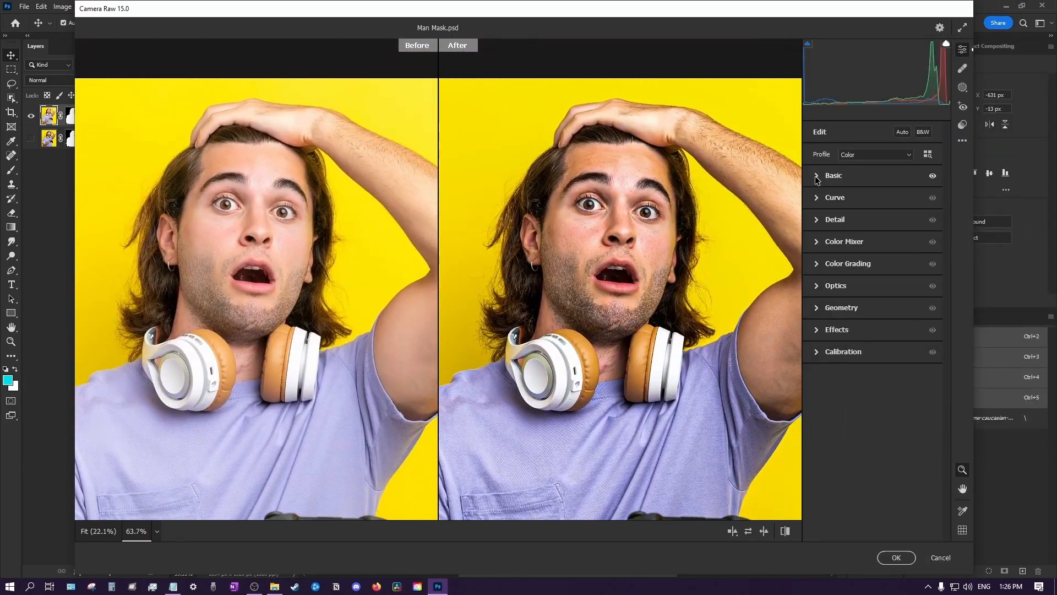
Sharpen the photo of the man and set its Grain to 20 in Camera Raw.
click(826, 219)
drag(814, 204, 843, 206)
click(838, 423)
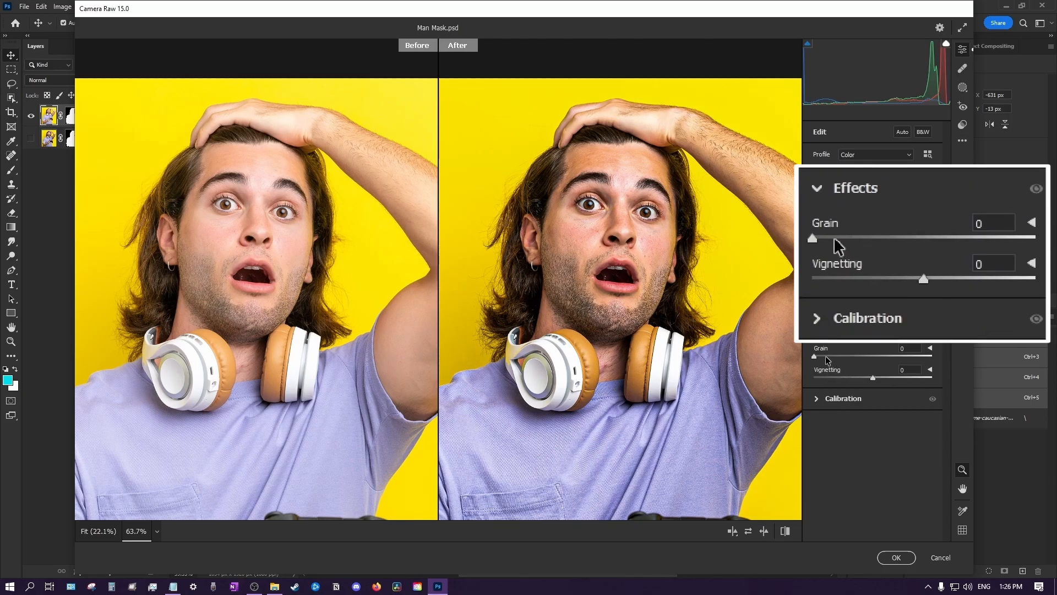
drag(815, 356, 839, 357)
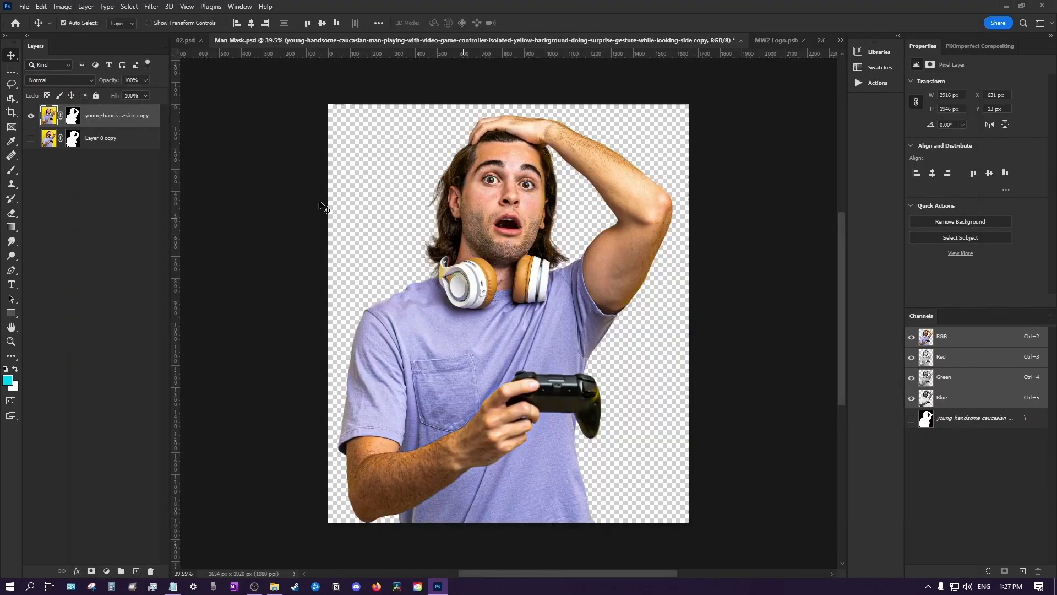
Place the man at 51% scale on the left side of the Untitled-1 thumbnail, with his layer beneath the Title group.
drag(487, 243, 413, 333)
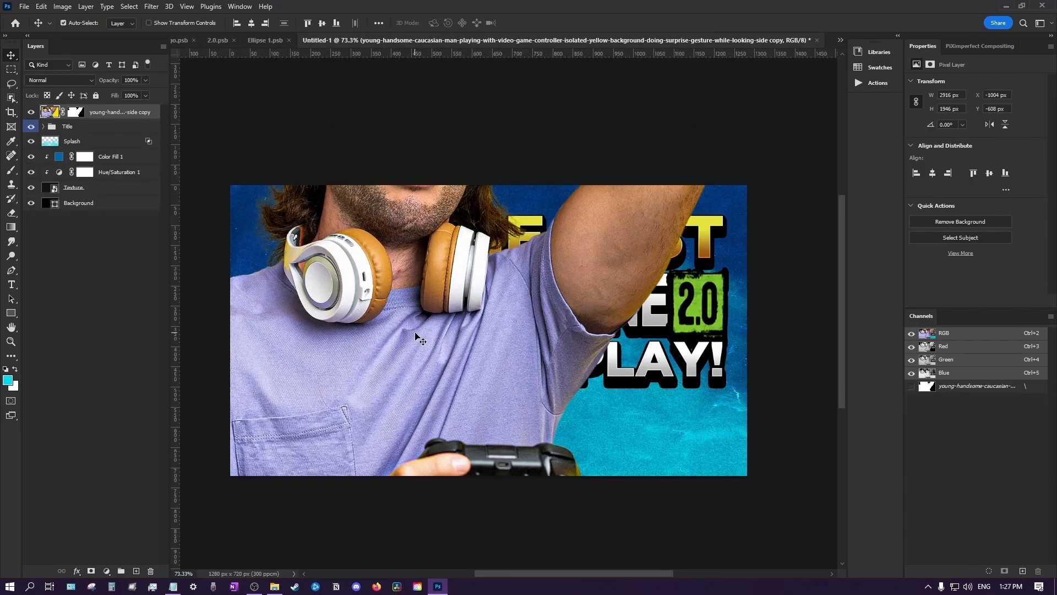
key(ctrl+t)
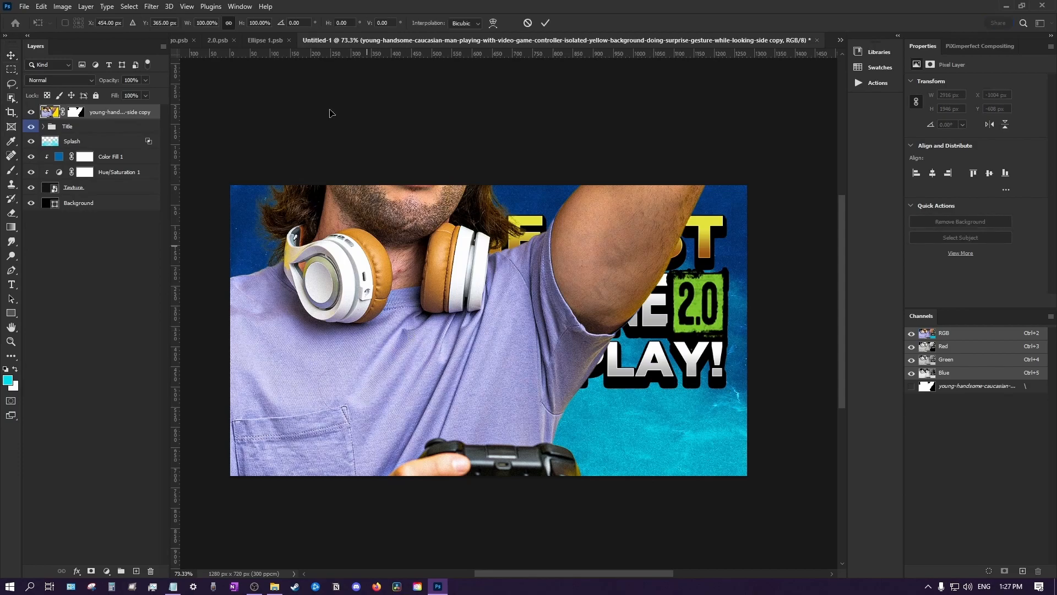
drag(191, 26, 165, 27)
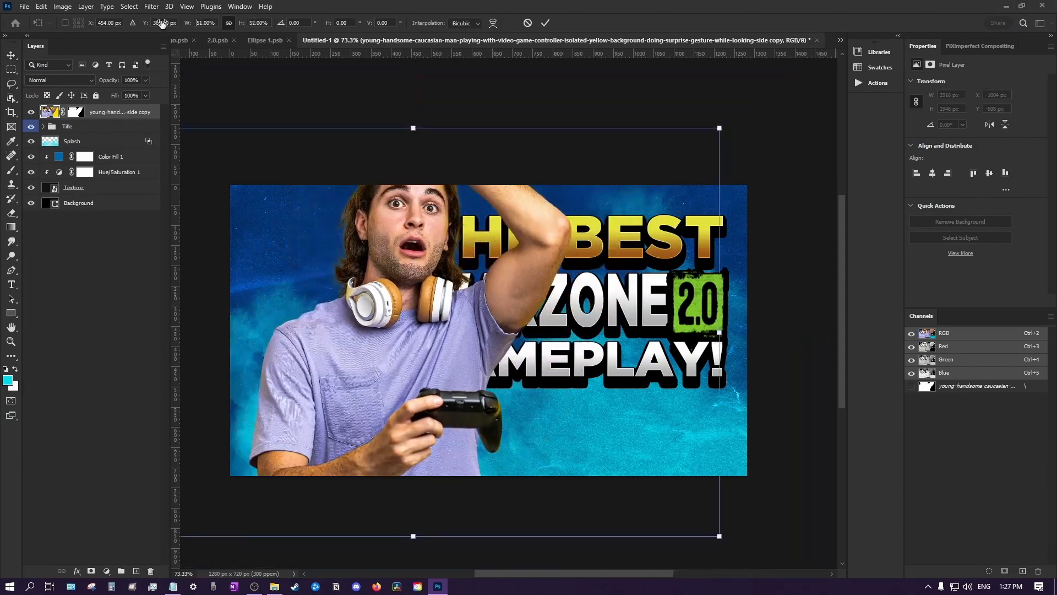
drag(412, 342, 347, 387)
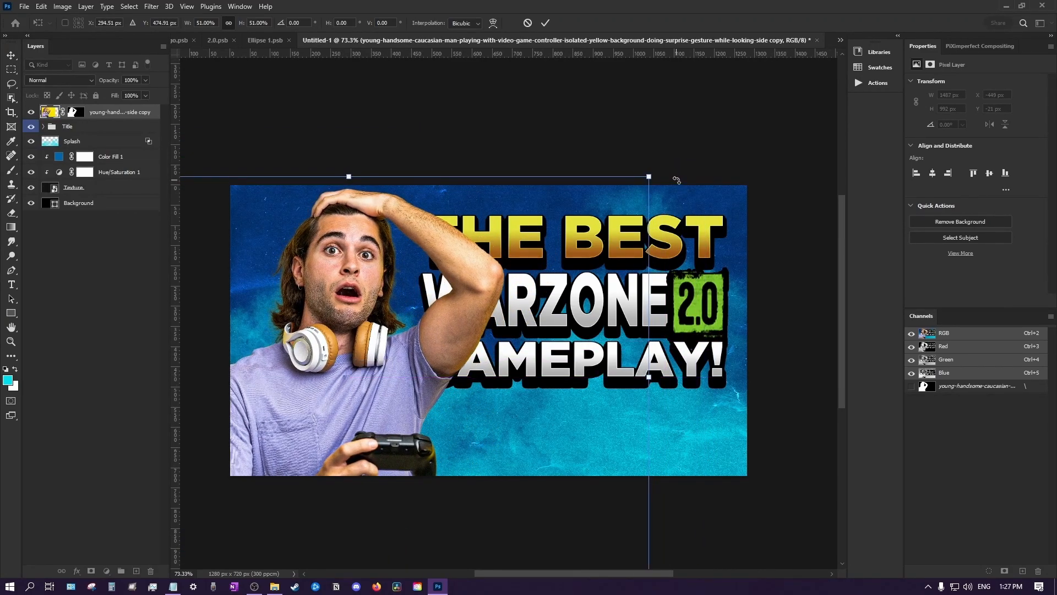
click(545, 22)
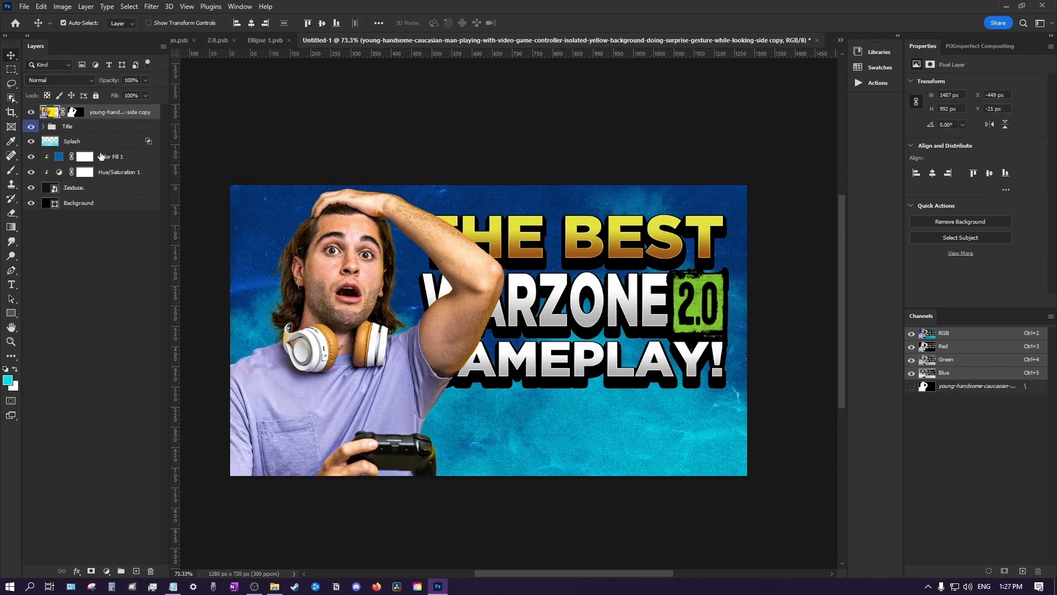
drag(93, 119, 92, 142)
click(48, 254)
Create a 610 × 176 px rectangle with 10 px corner radii below the title text.
click(11, 316)
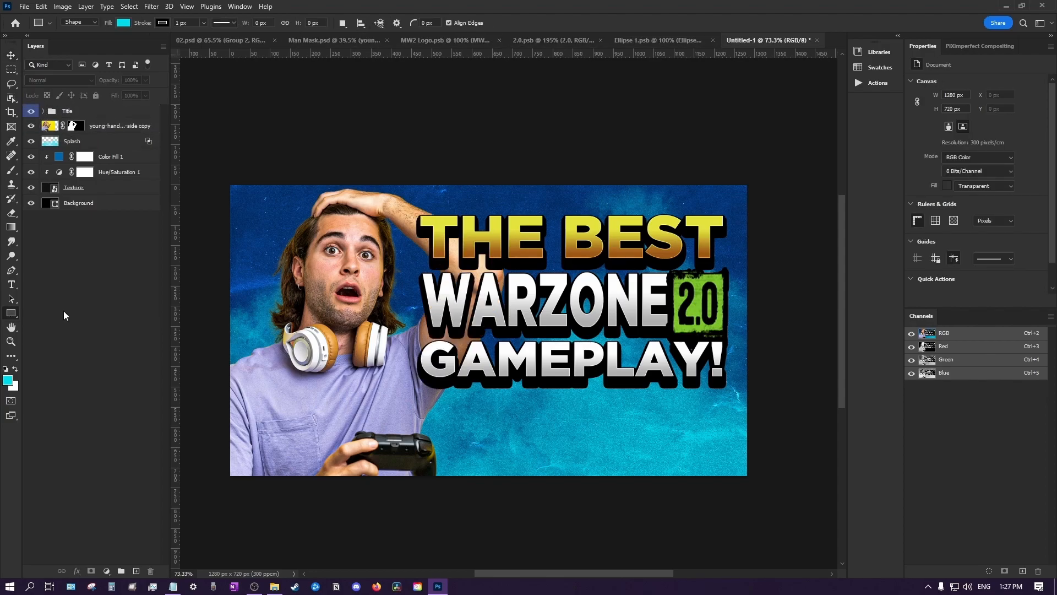
click(373, 393)
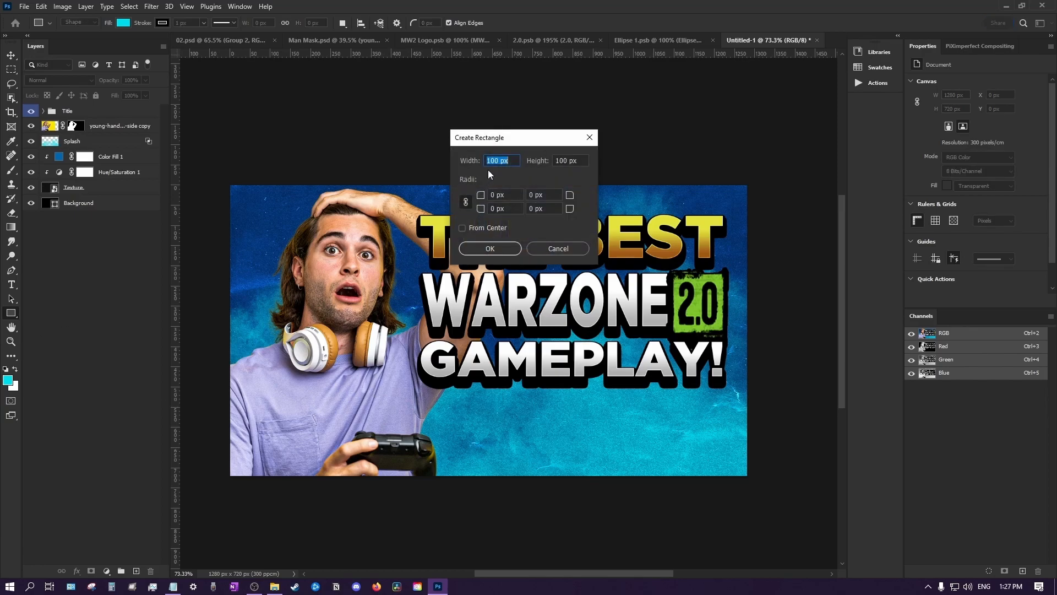
text(6)
key(Tab)
text(1)
key(Tab)
text(10)
click(503, 248)
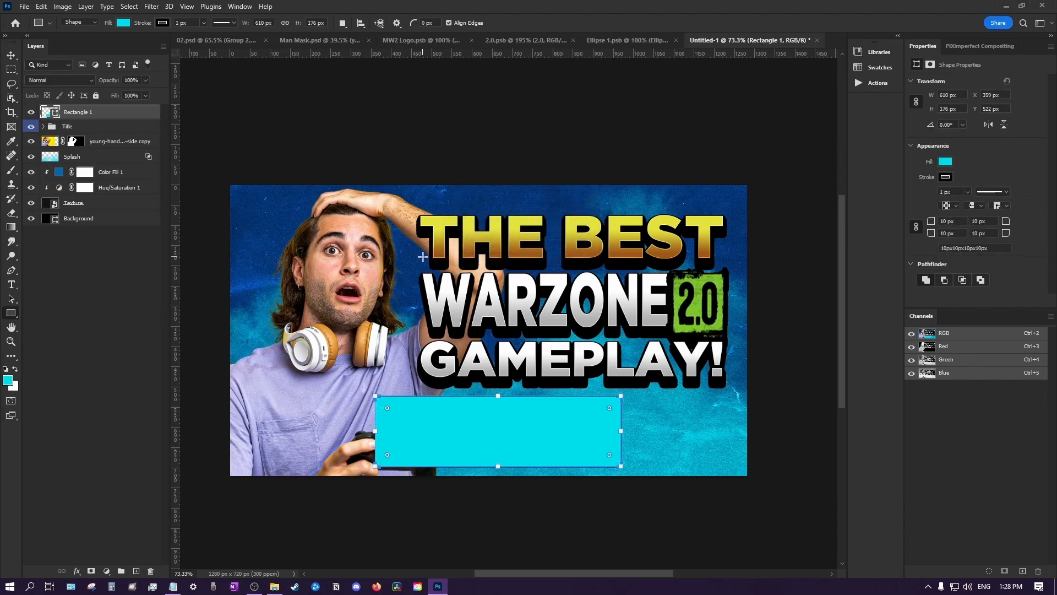
Give the rectangle a black fill and a 2 px white stroke, and open the stroke alignment options.
click(945, 162)
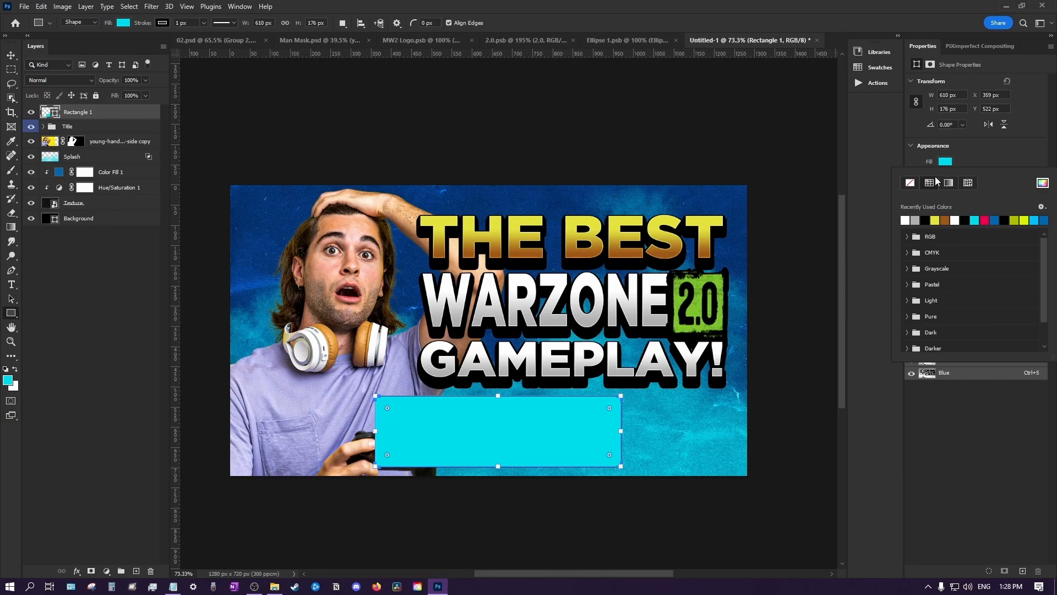
click(926, 220)
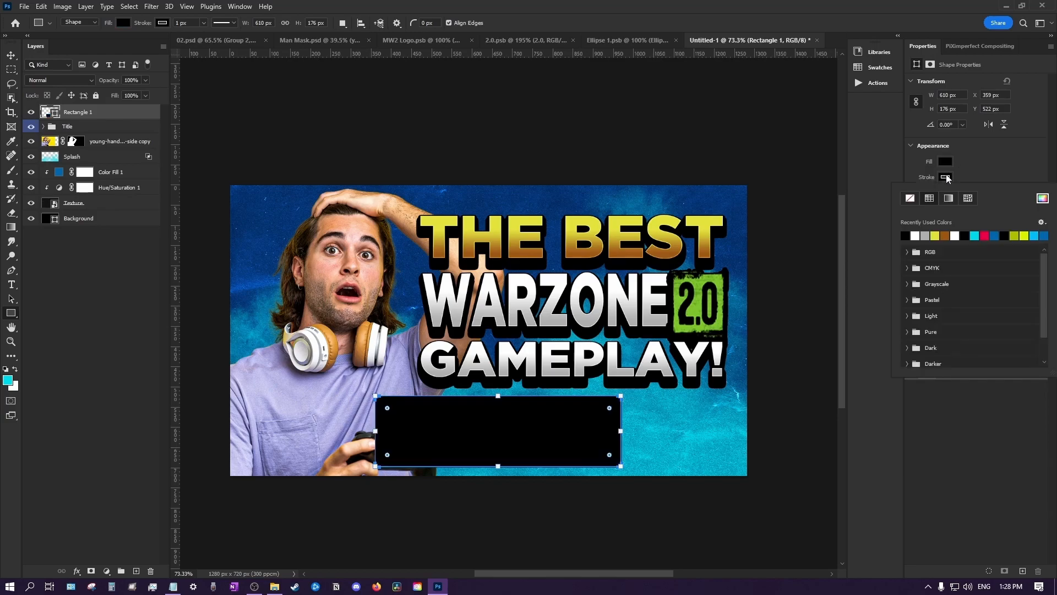
click(915, 236)
click(963, 177)
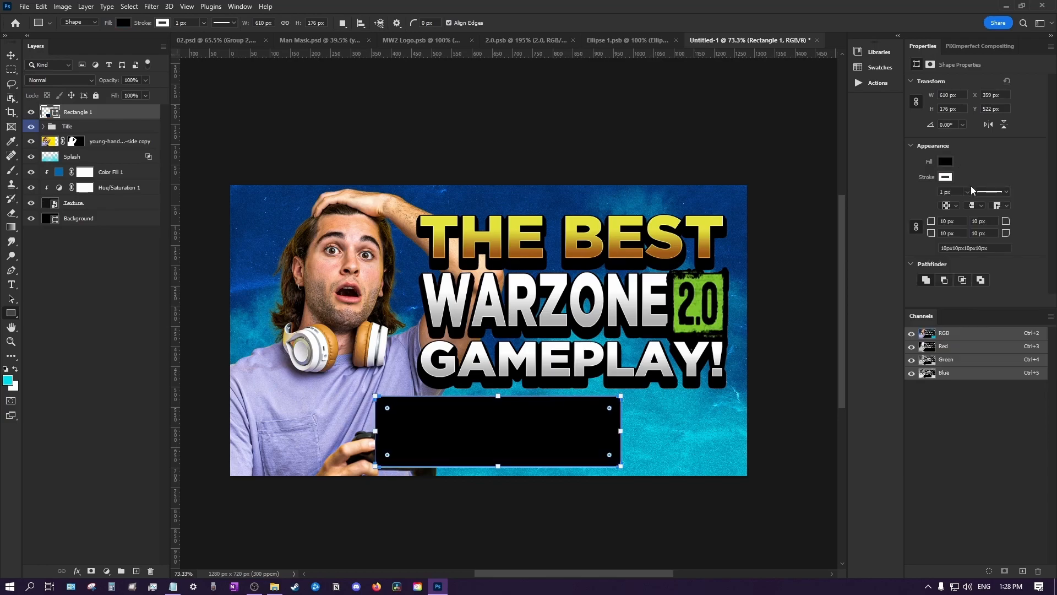
click(954, 194)
key(Up)
click(954, 207)
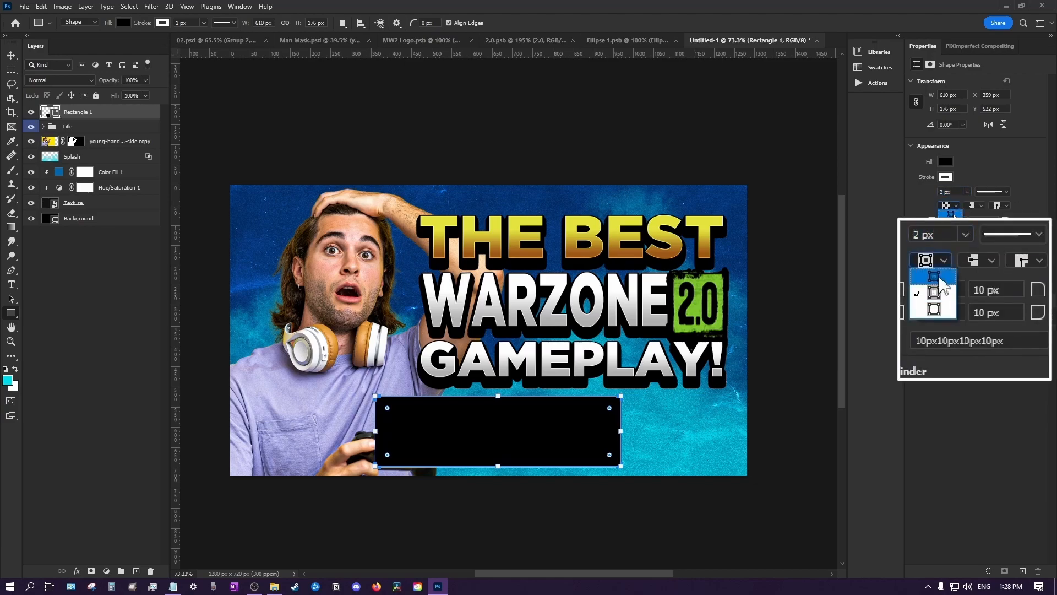